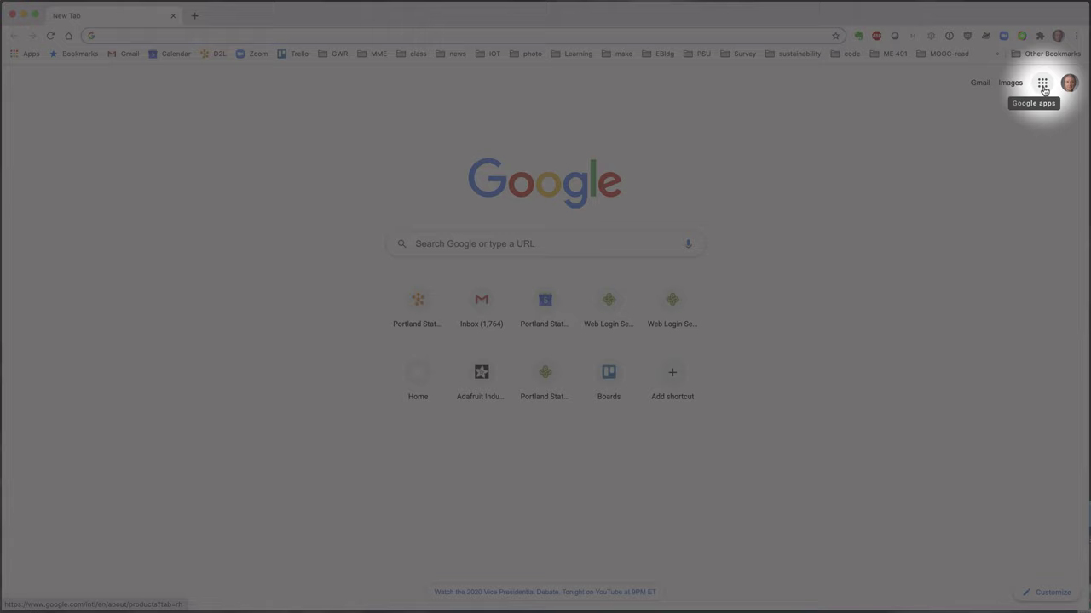
- Open Google Drive, create a folder named 'practice' in My Drive, and open it
click(1042, 86)
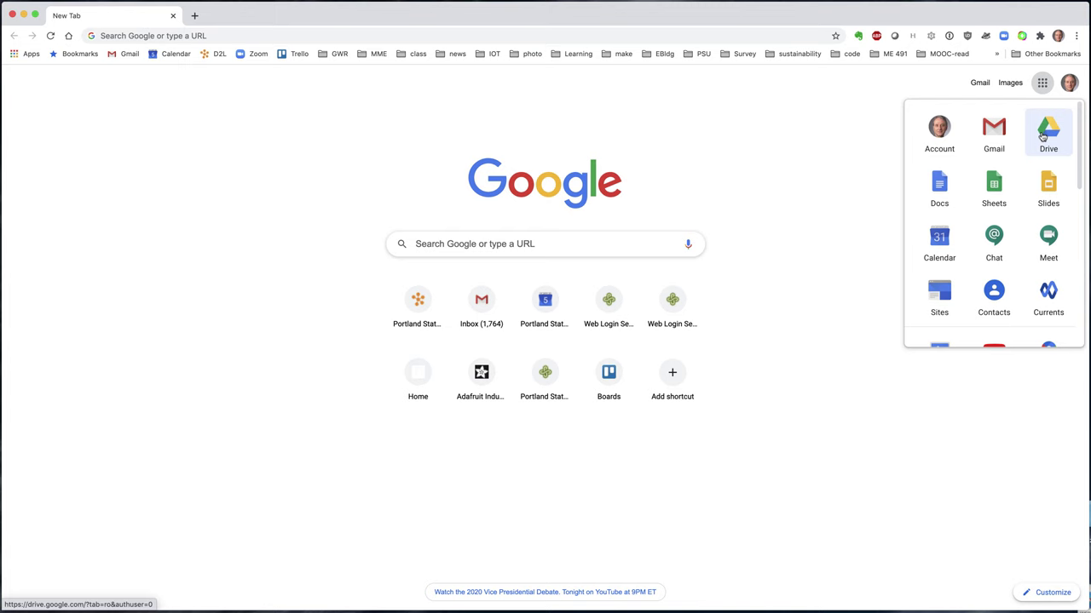
click(1041, 136)
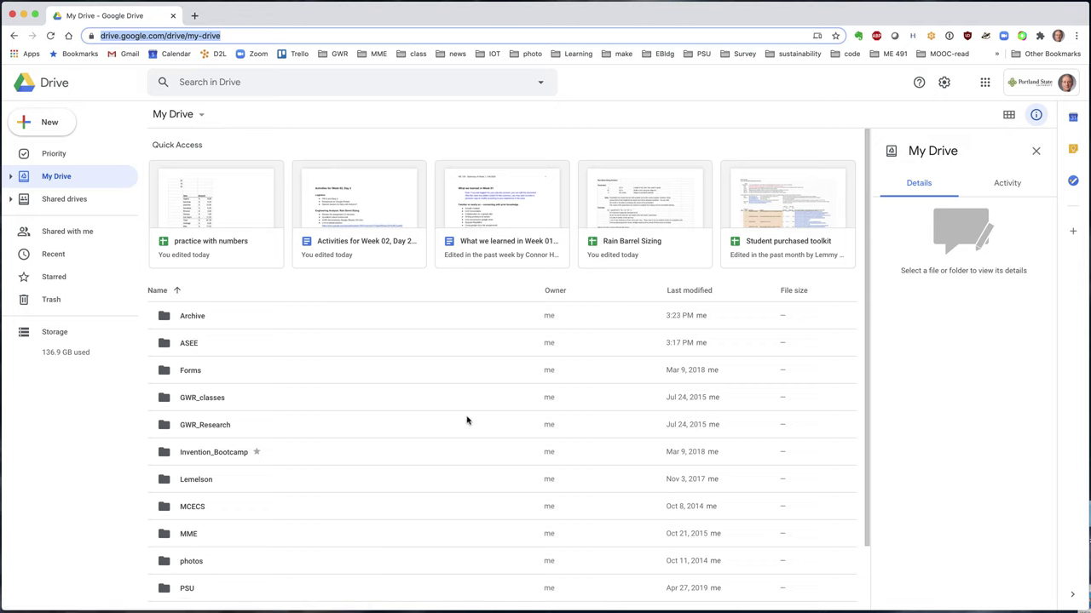
click(43, 124)
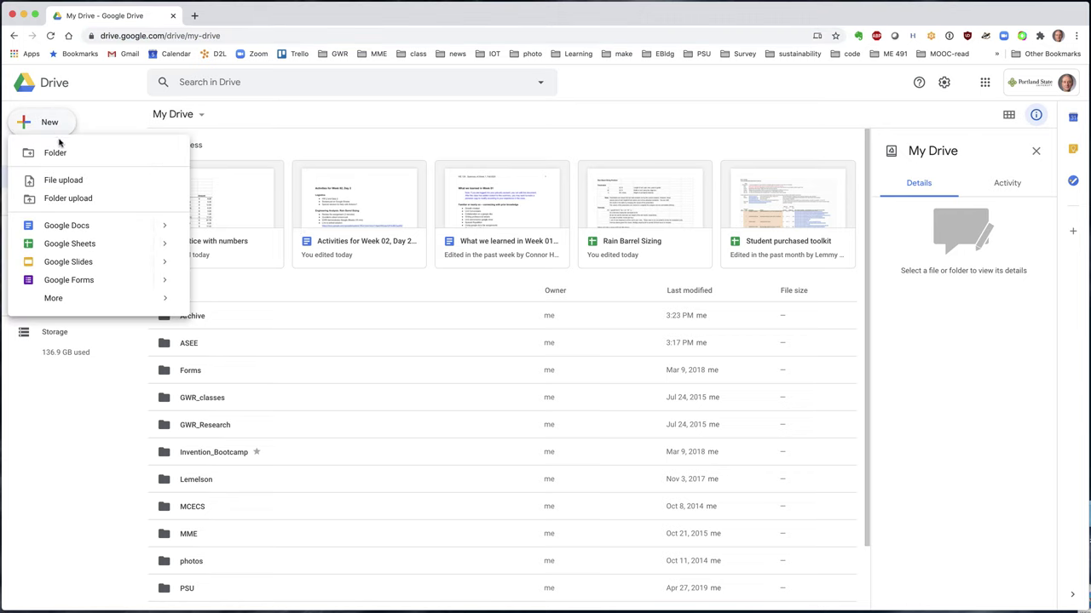
click(32, 150)
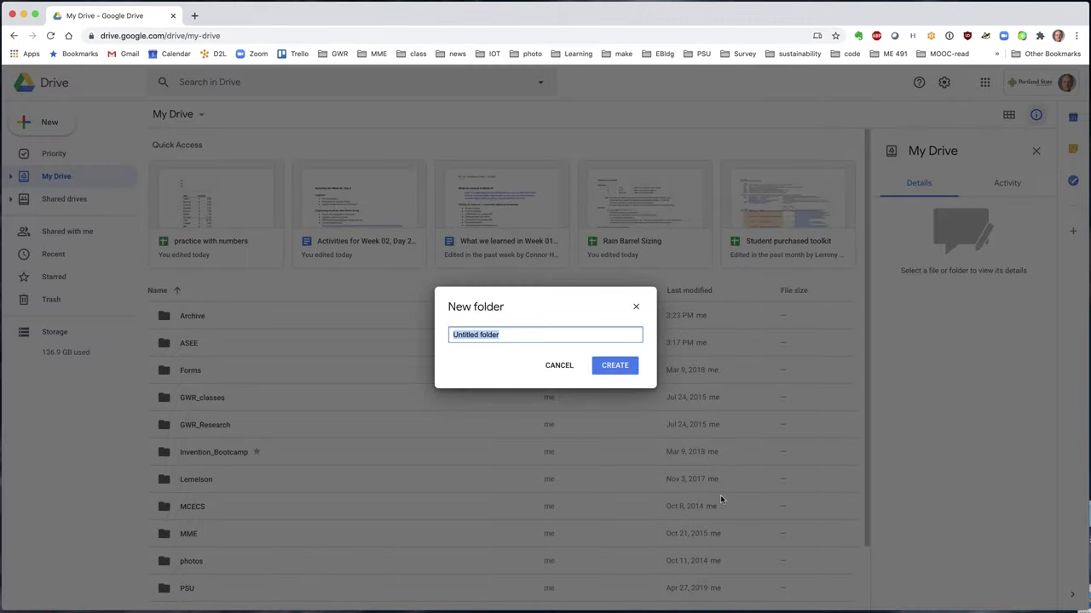
text(practice)
key(Return)
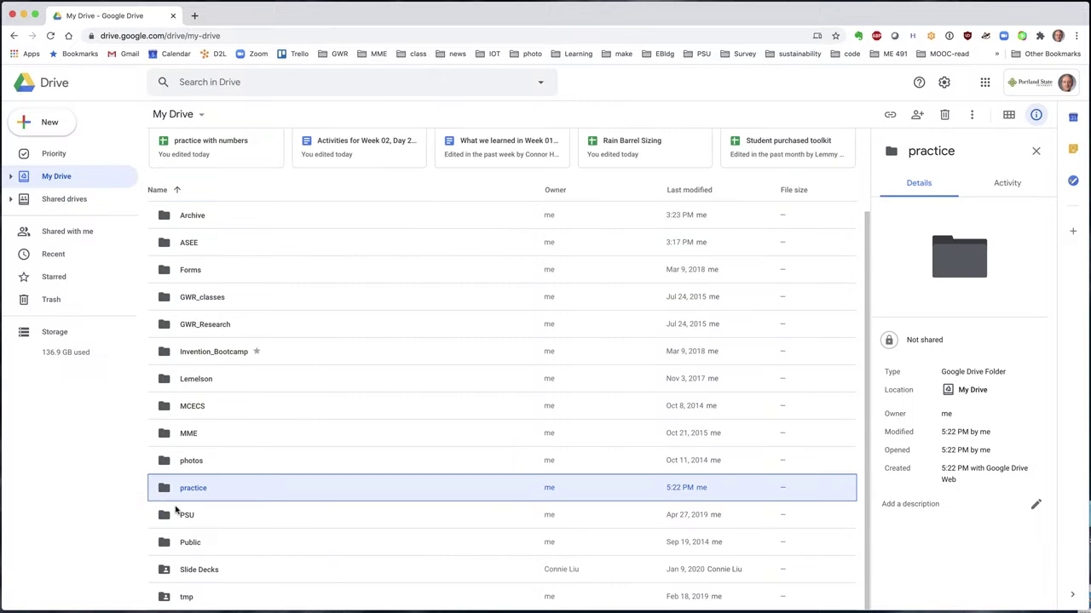
double_click(162, 493)
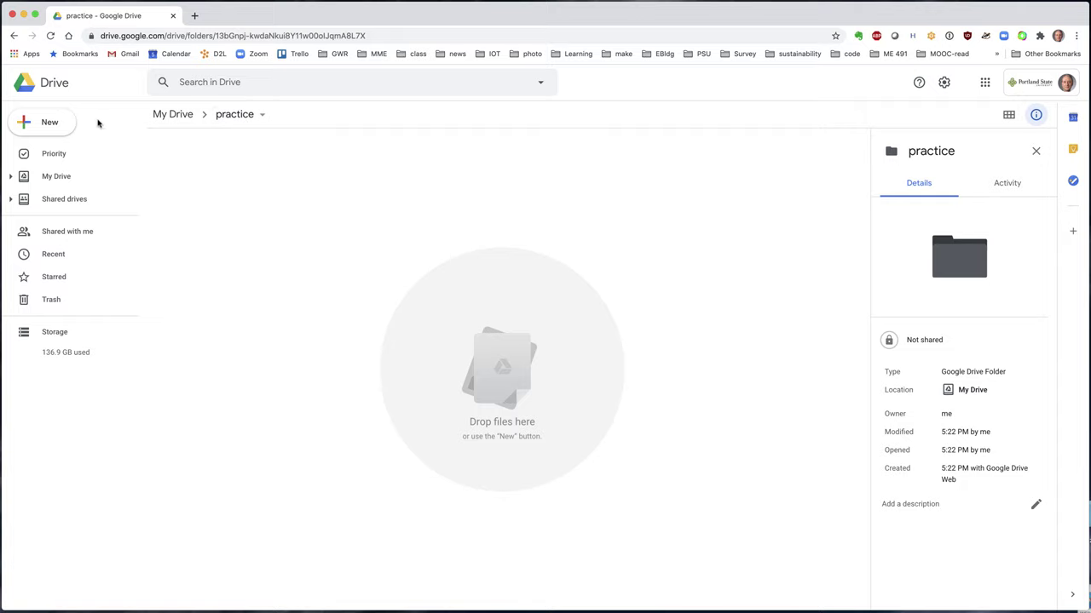
click(44, 123)
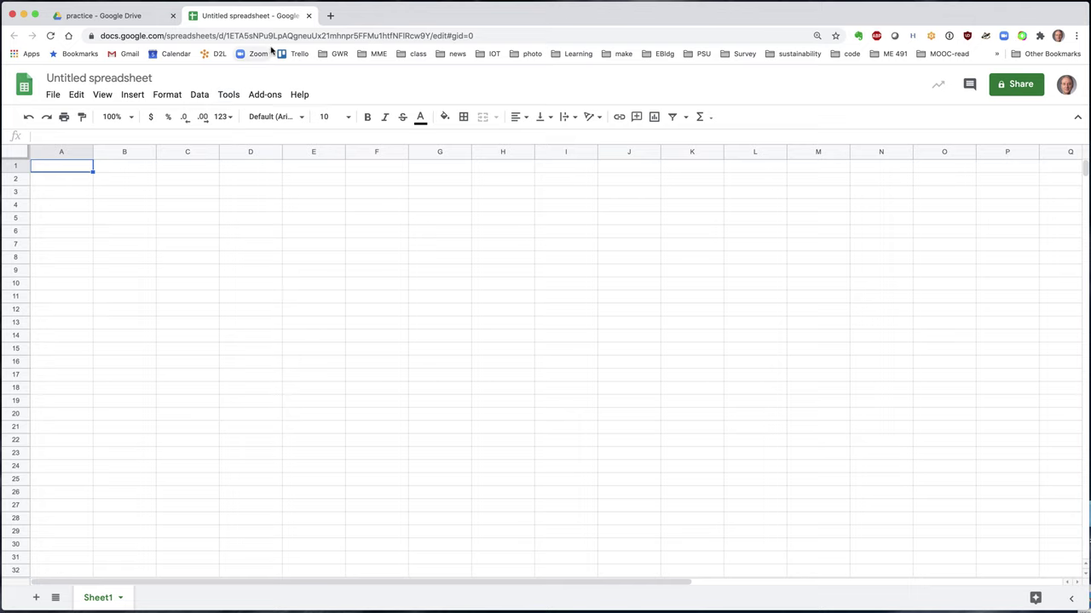
- Switch to the new Untitled spreadsheet created from the practice folder
click(101, 17)
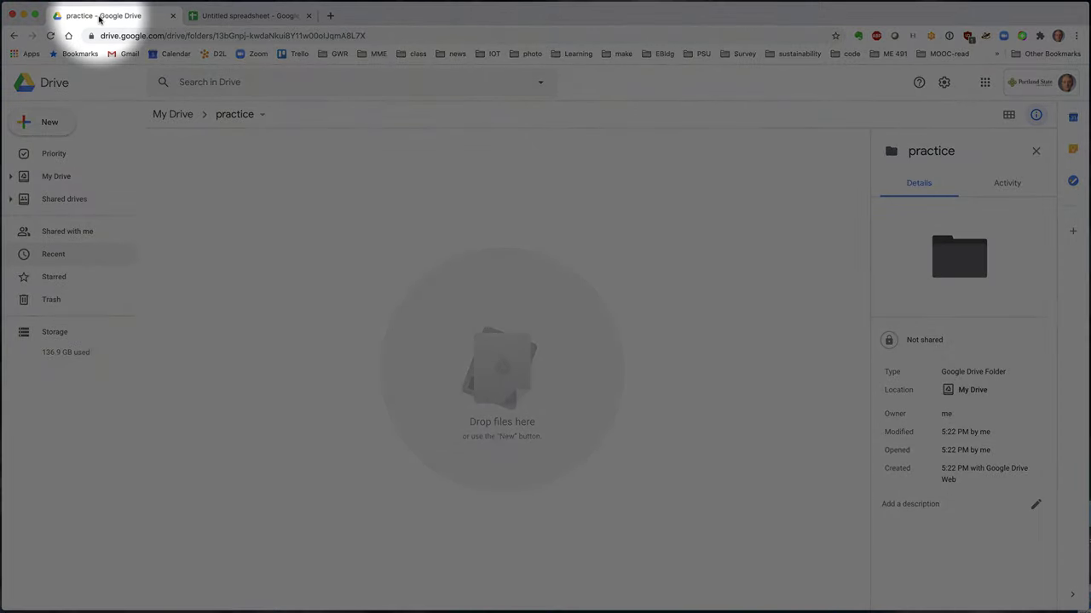
click(227, 17)
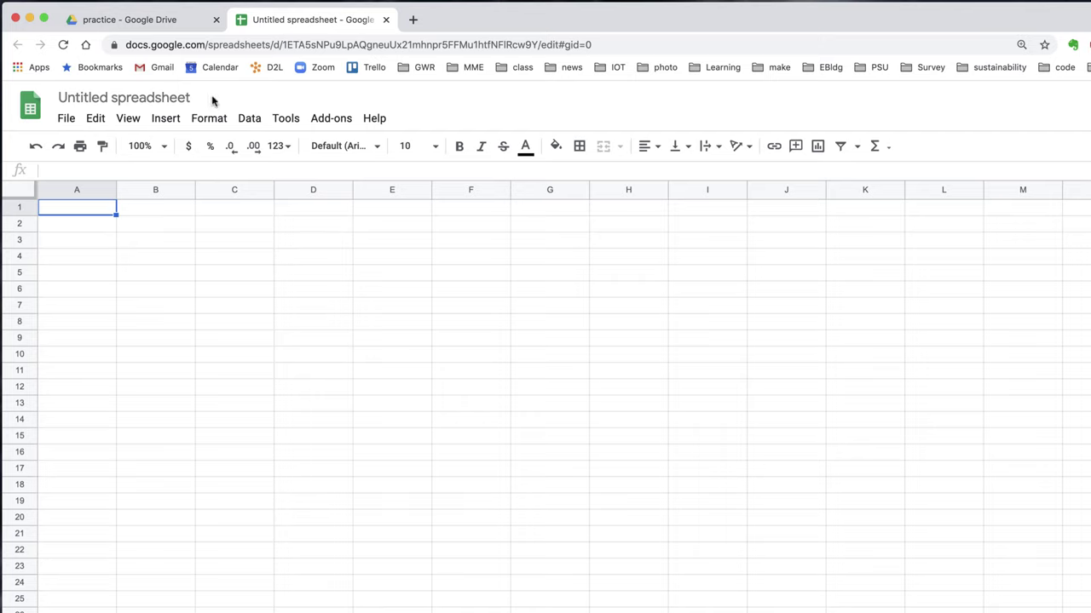
click(66, 119)
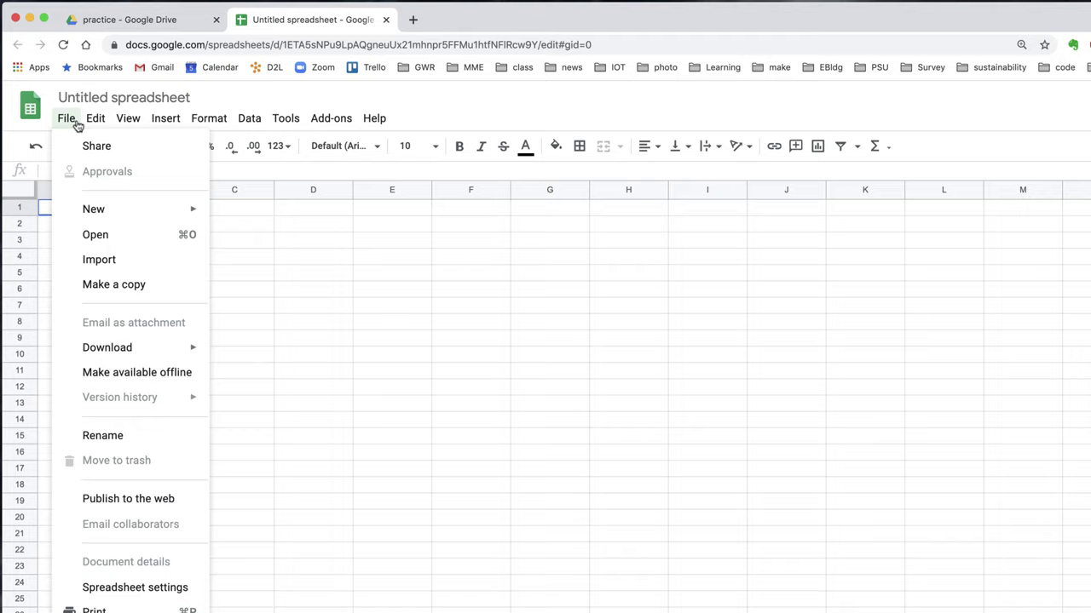
click(91, 121)
click(125, 124)
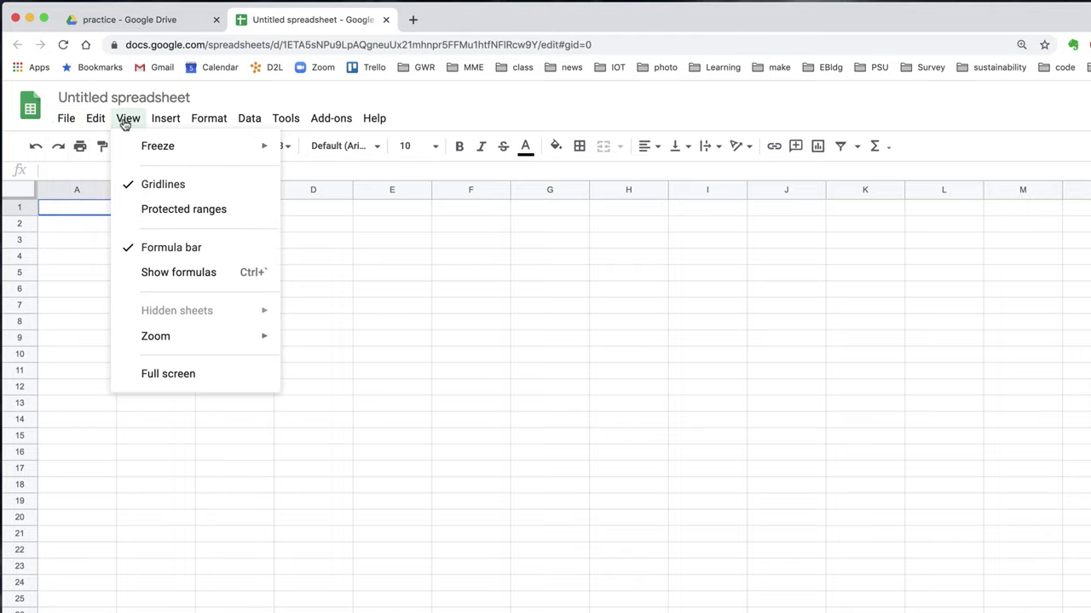
mouse_move(313, 122)
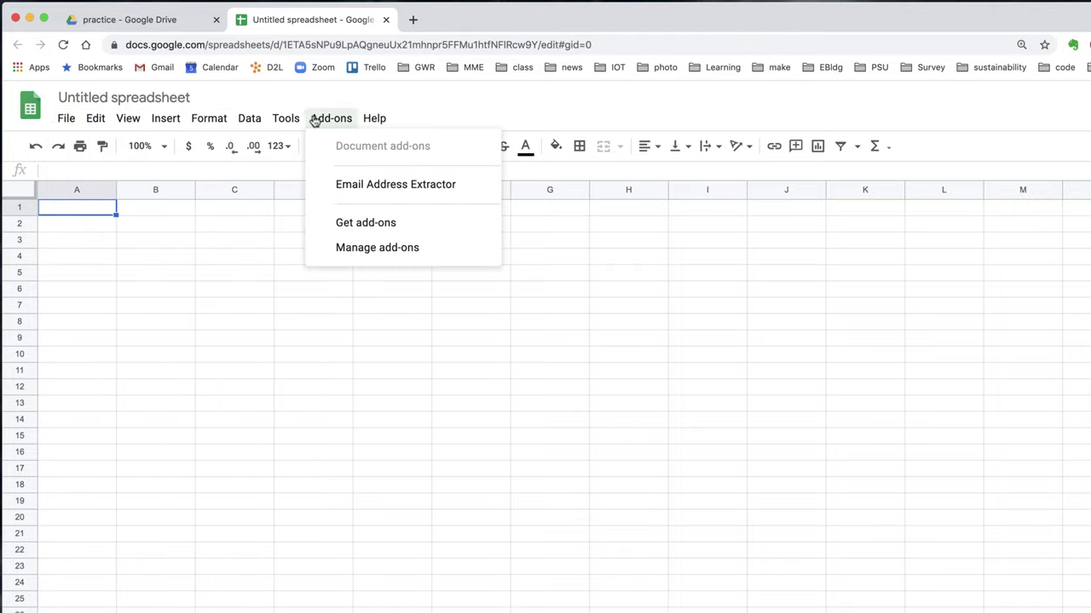
mouse_move(116, 123)
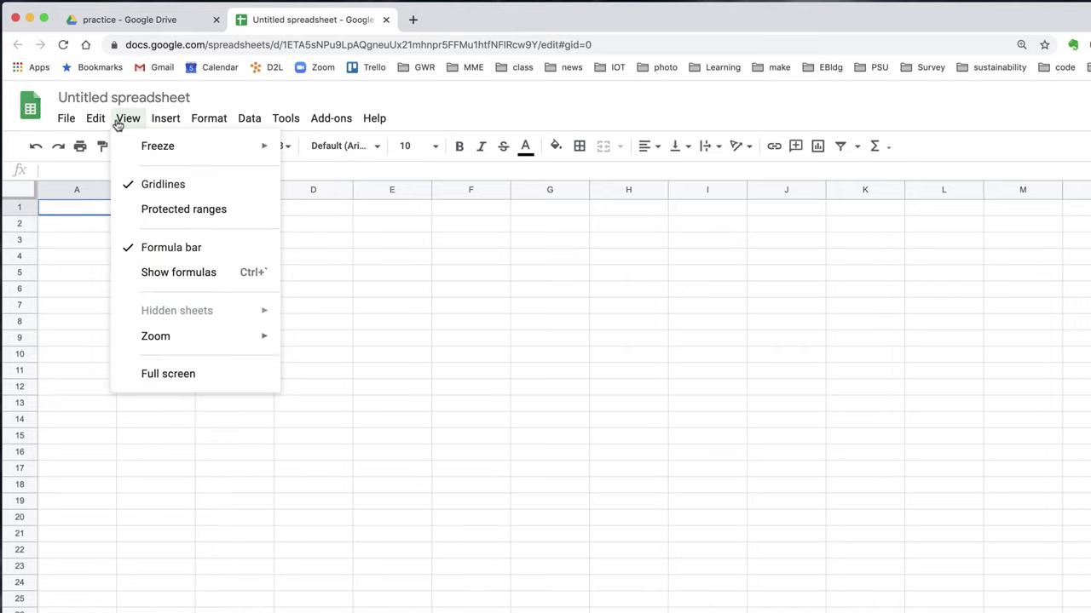
mouse_move(65, 124)
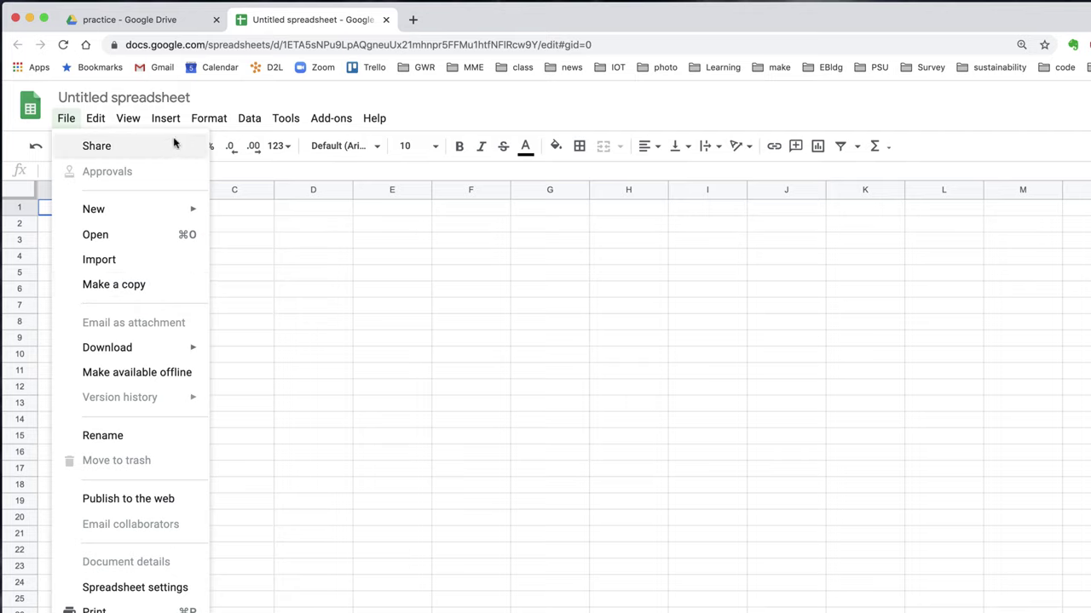
mouse_move(209, 119)
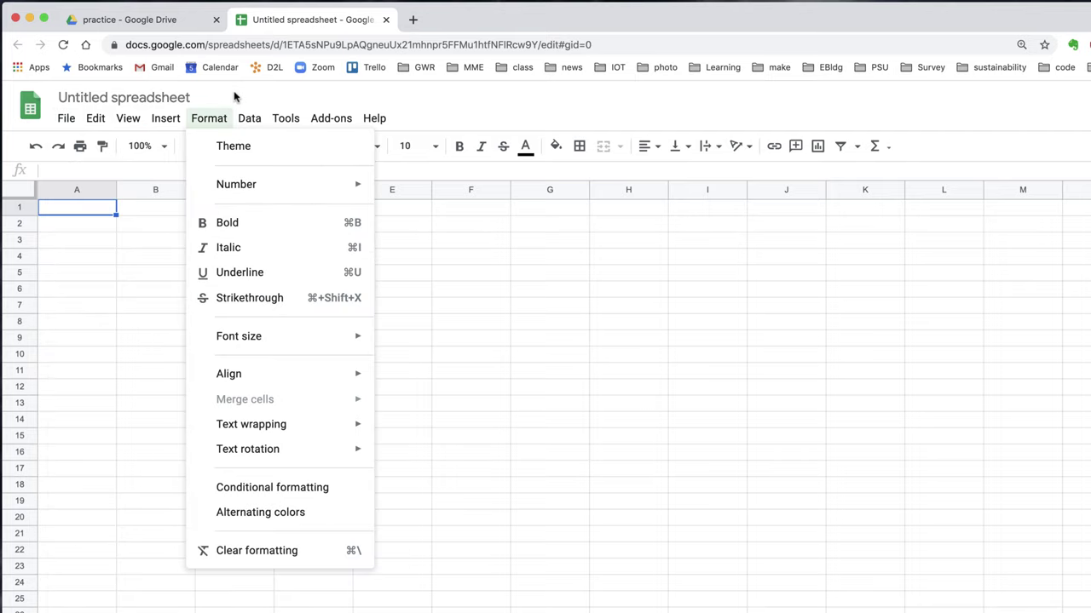
- Replace the 'Untitled spreadsheet' title with 'practice with numbers'
click(232, 97)
click(158, 97)
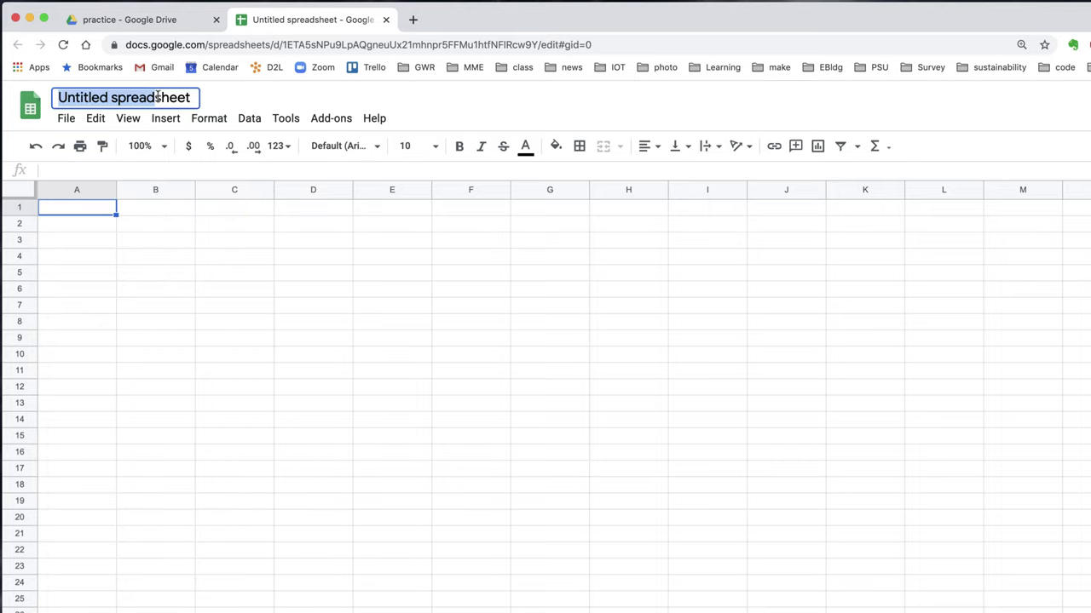
click(109, 97)
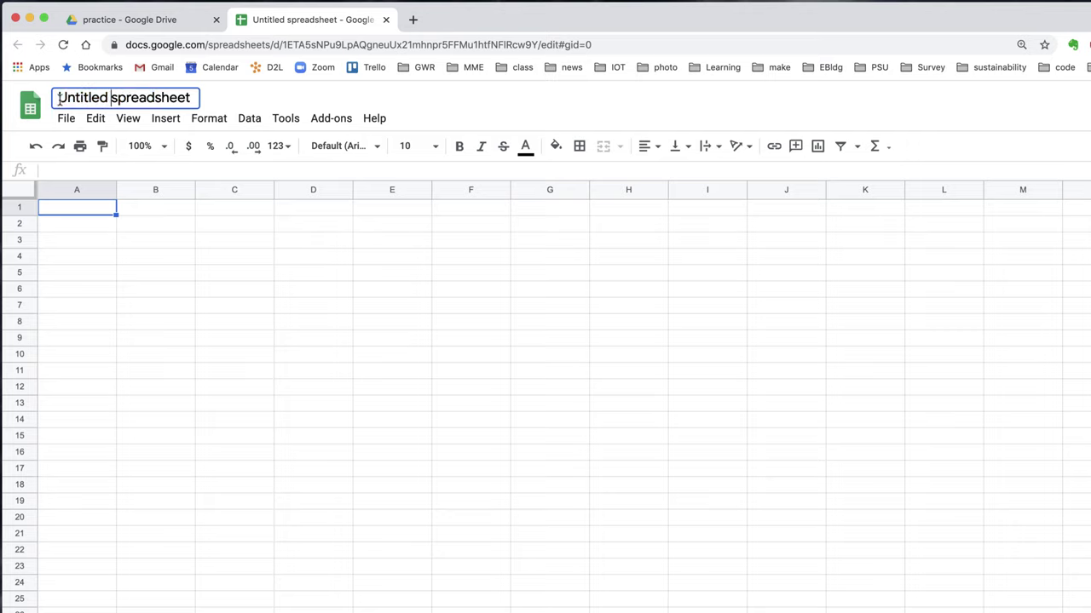
drag(58, 97, 194, 98)
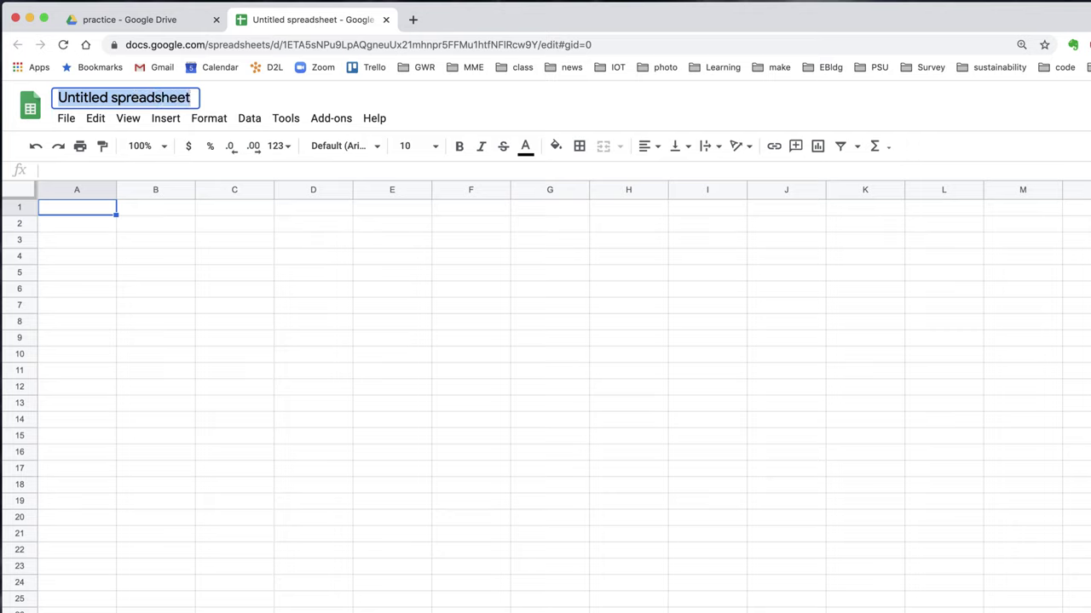
text(practice with)
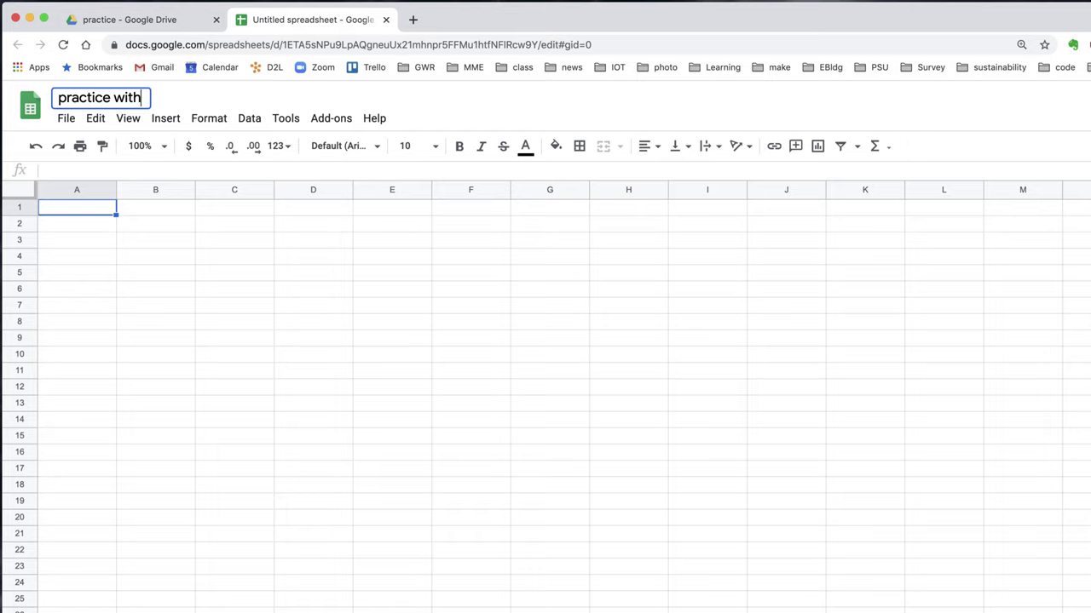
text( numbers)
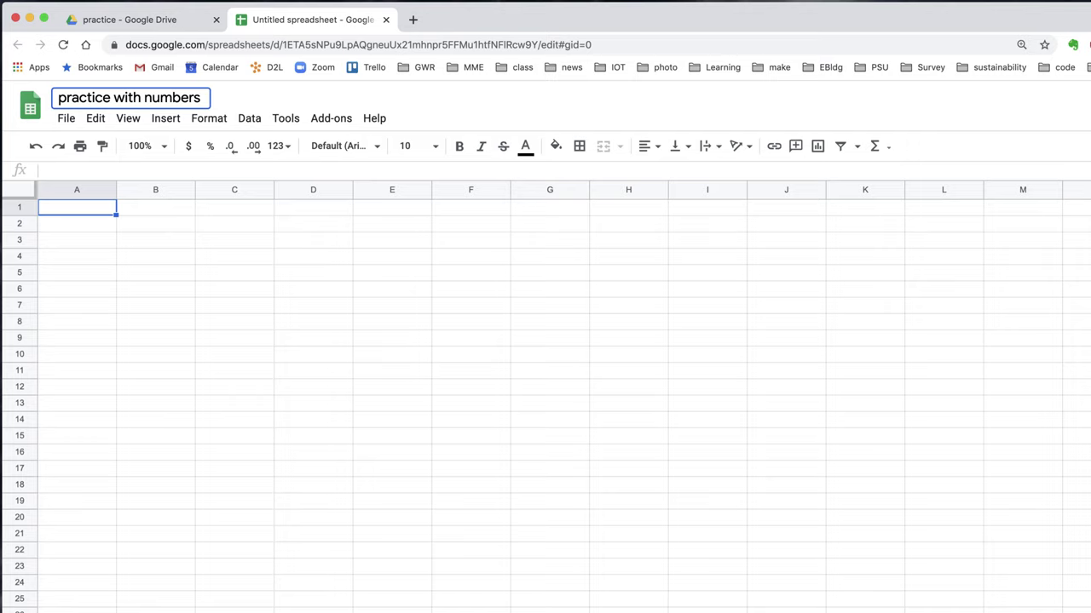
key(Return)
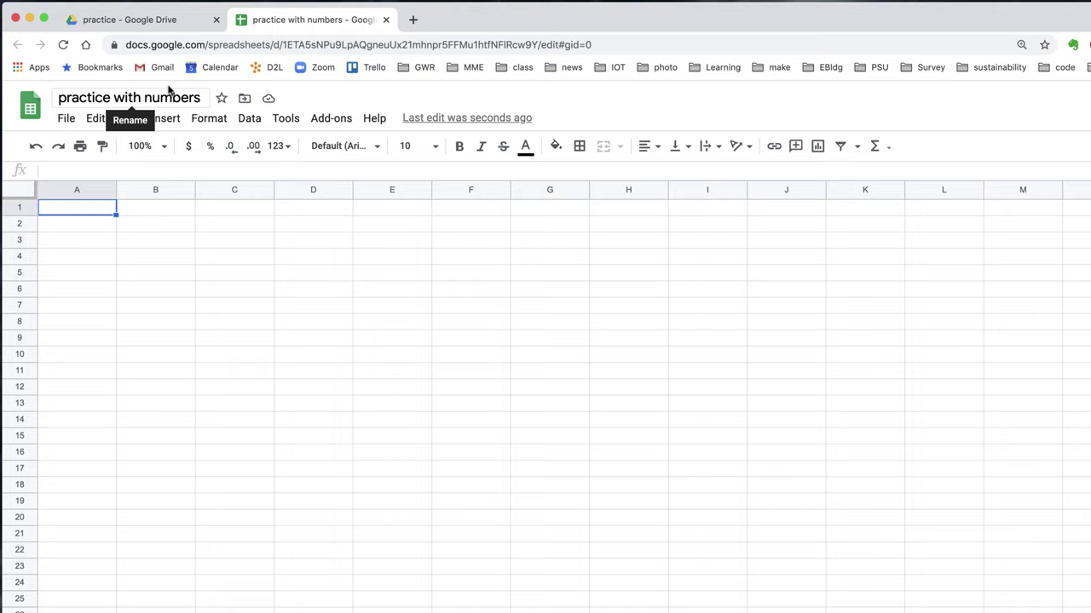
click(125, 20)
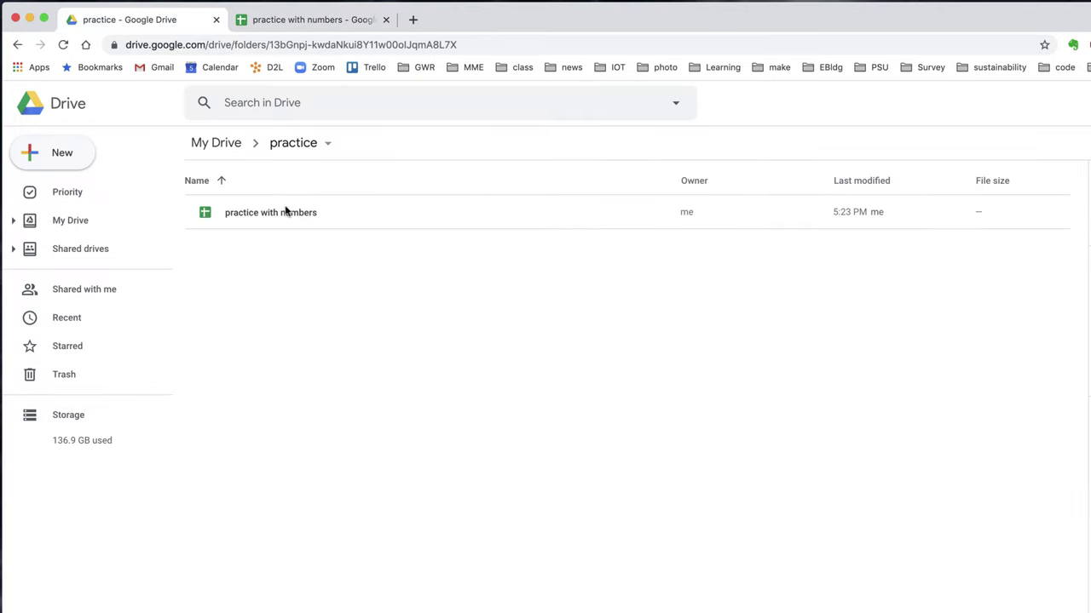
click(299, 26)
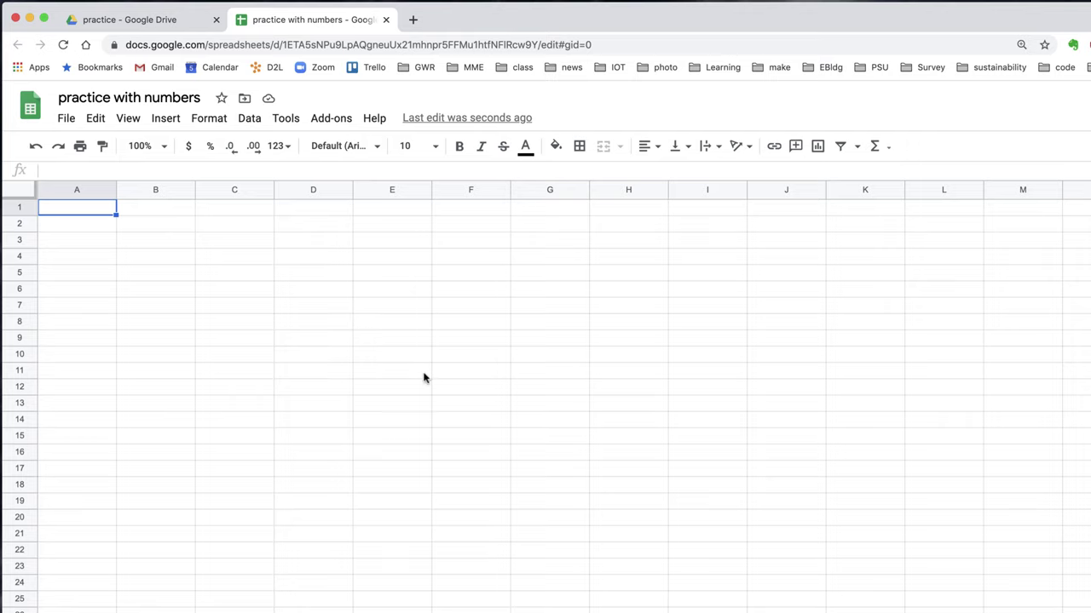
- Enter 5 in A1 and 7 in A2
click(110, 227)
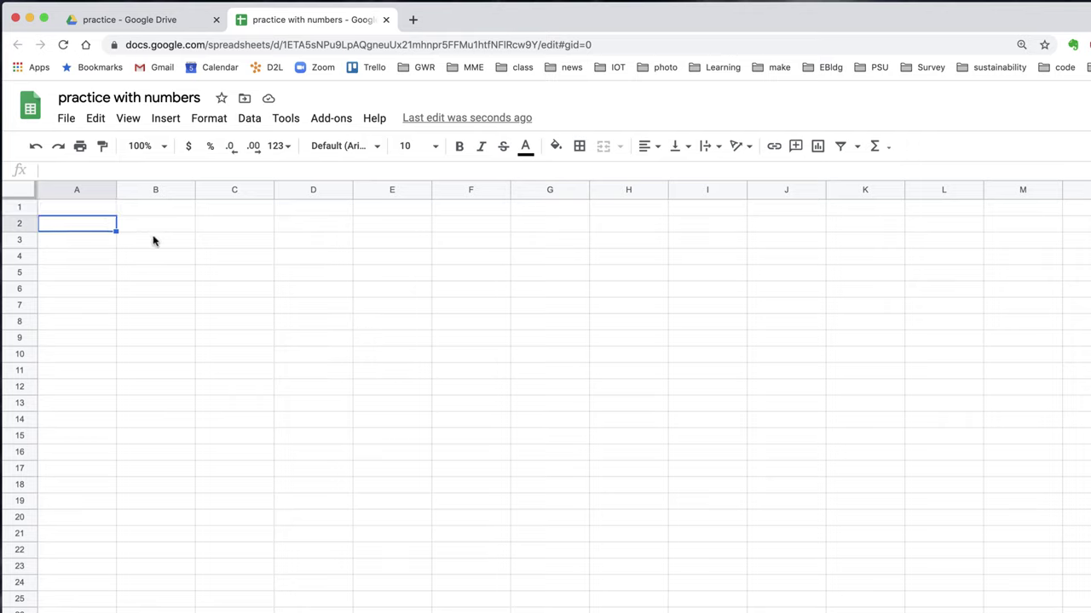
click(221, 242)
click(174, 240)
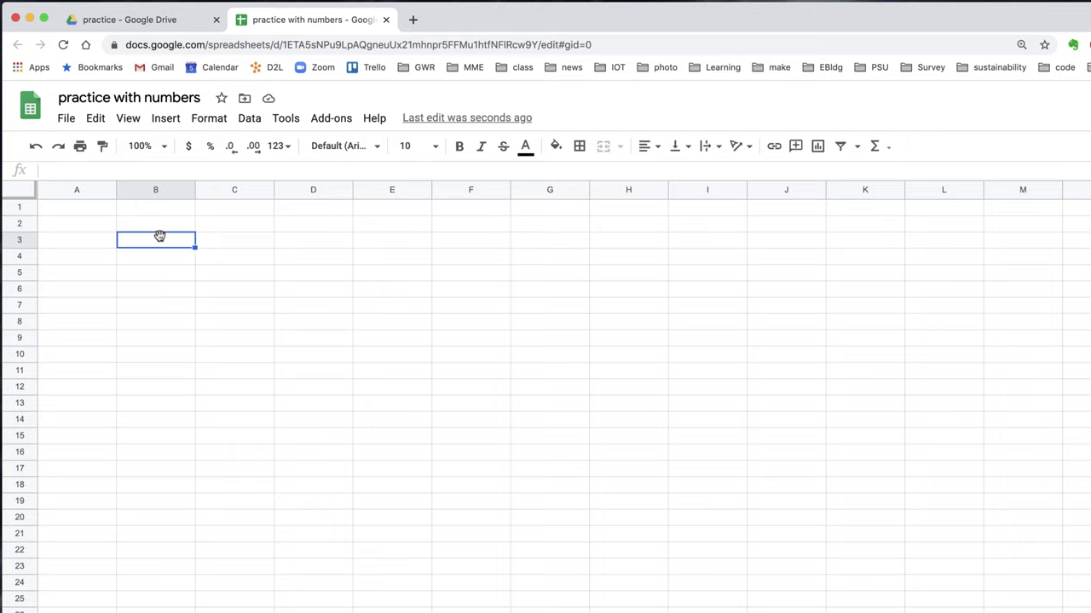
click(158, 229)
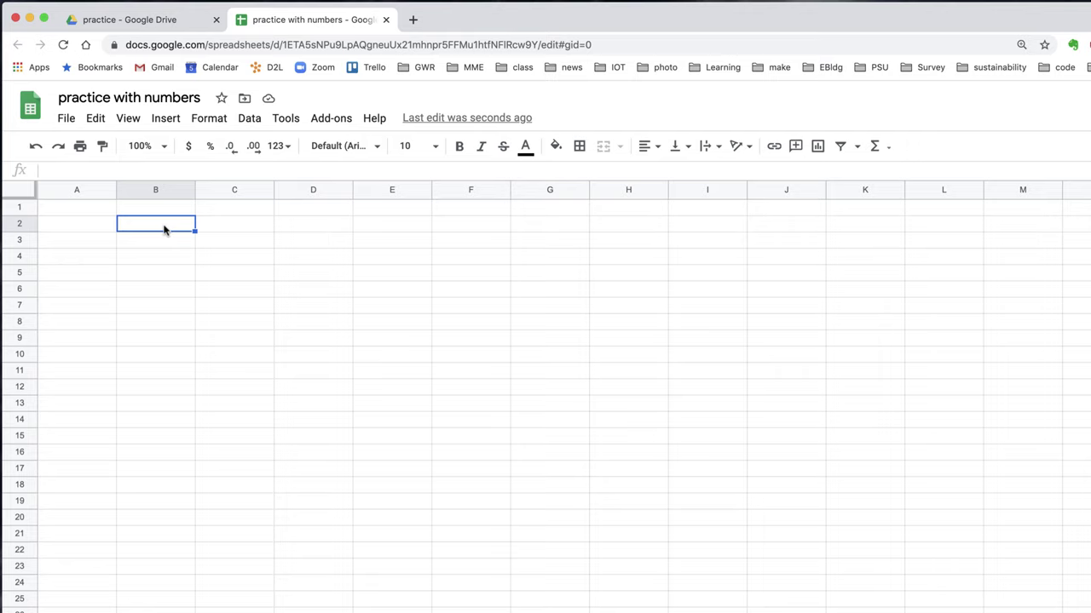
click(85, 209)
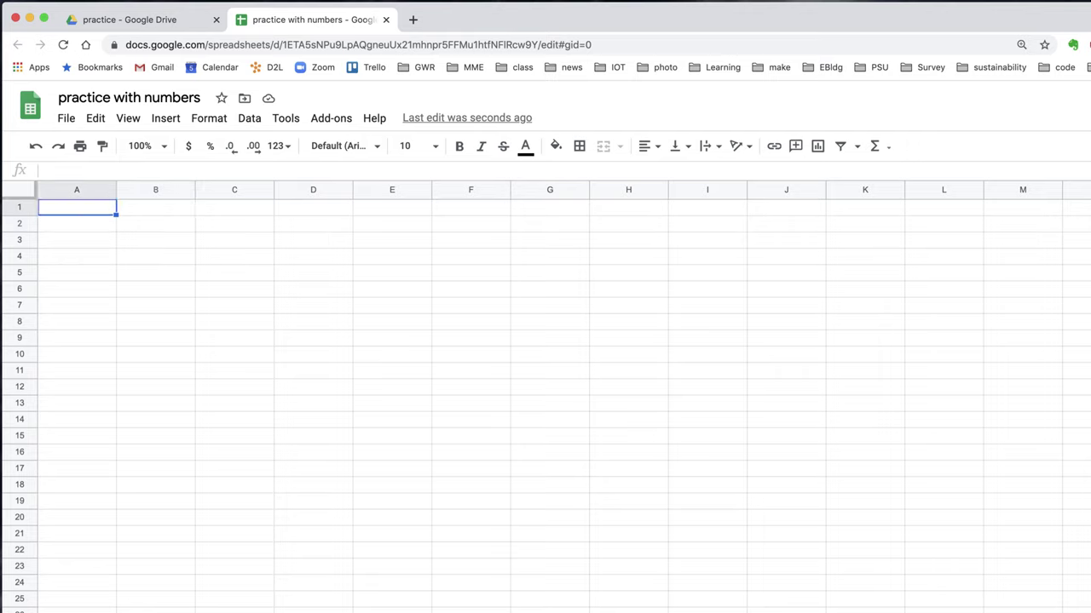
text(5)
key(Return)
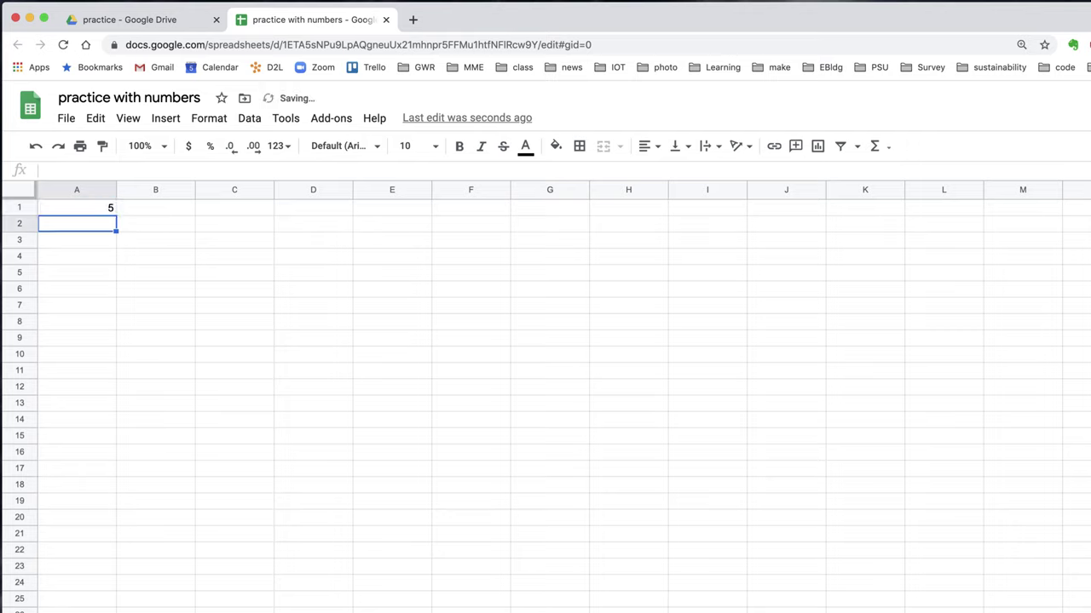
text(7)
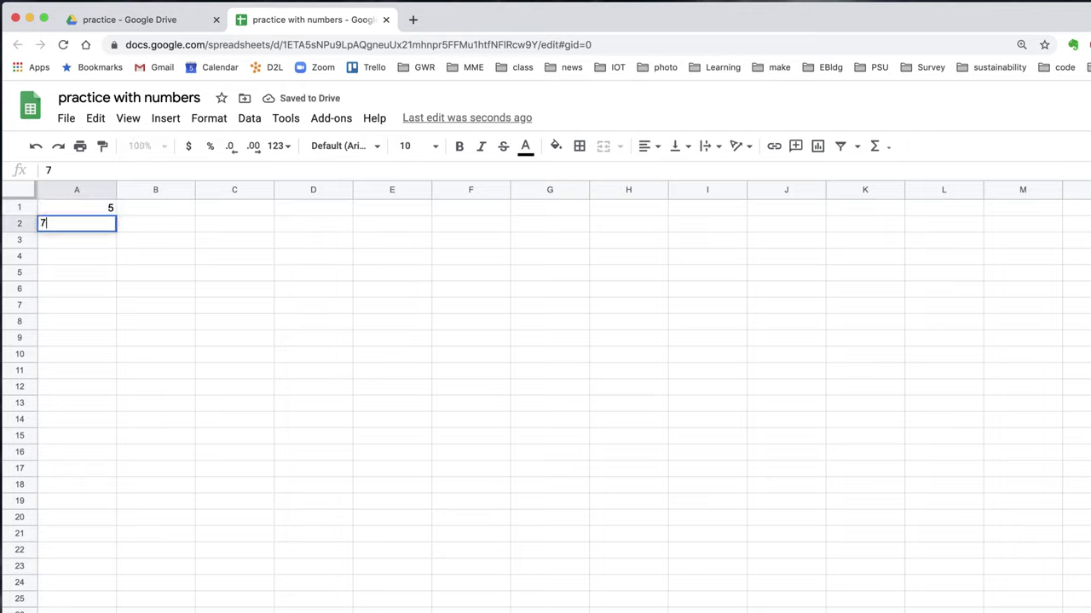
key(Return)
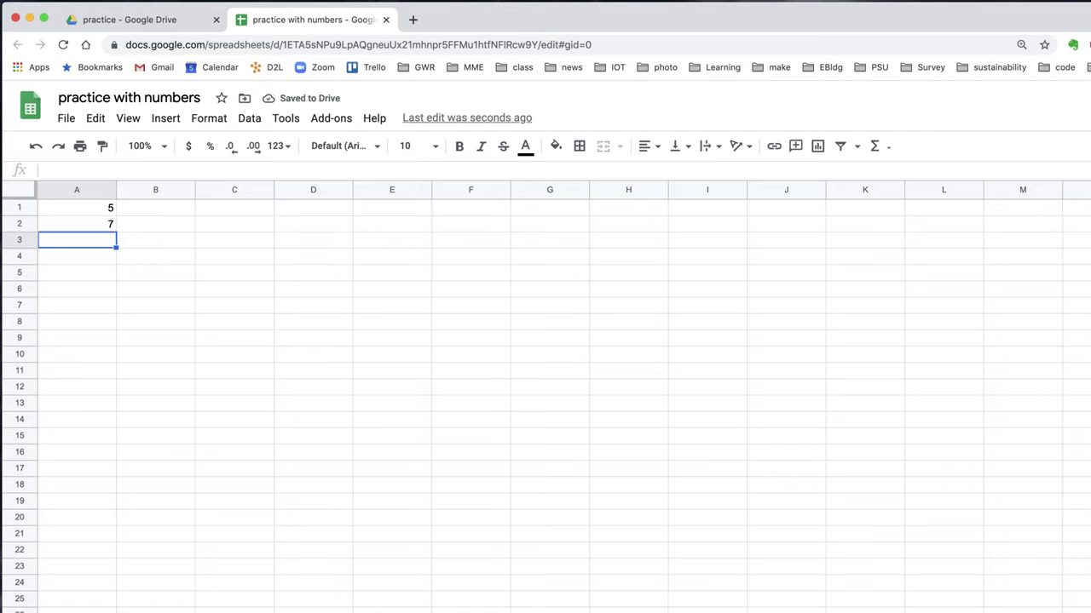
- Enter the formula =A1+A2 in A3 to add the two values
text(=)
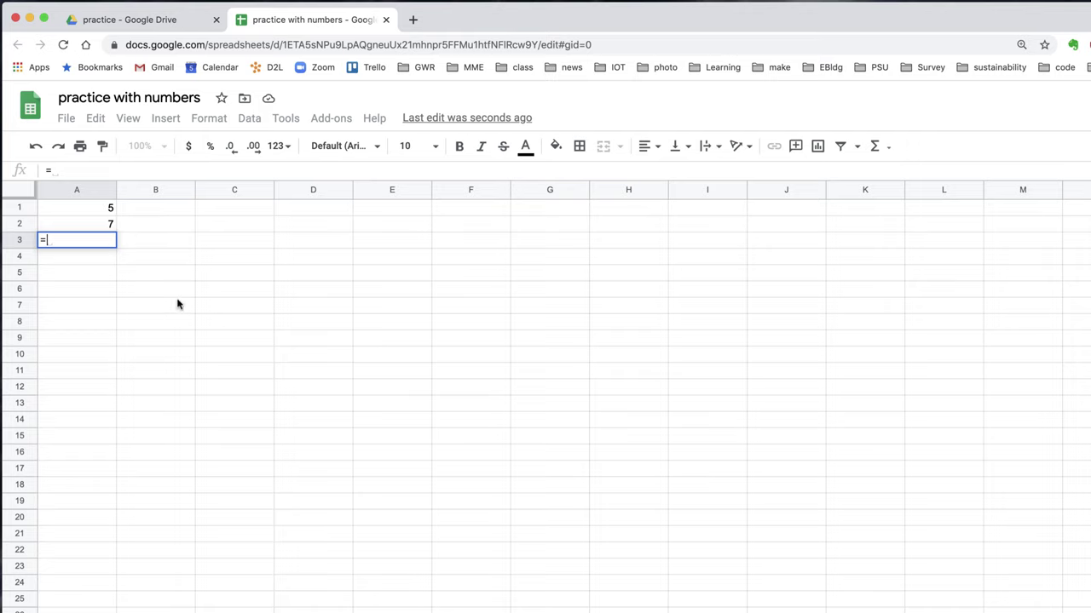
click(92, 214)
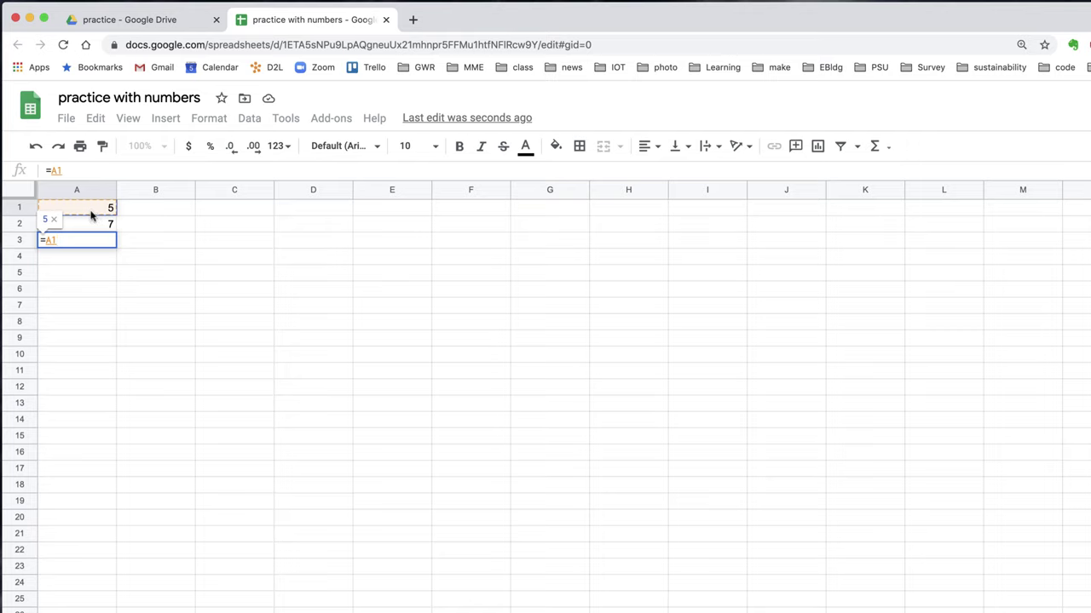
text(+)
click(95, 225)
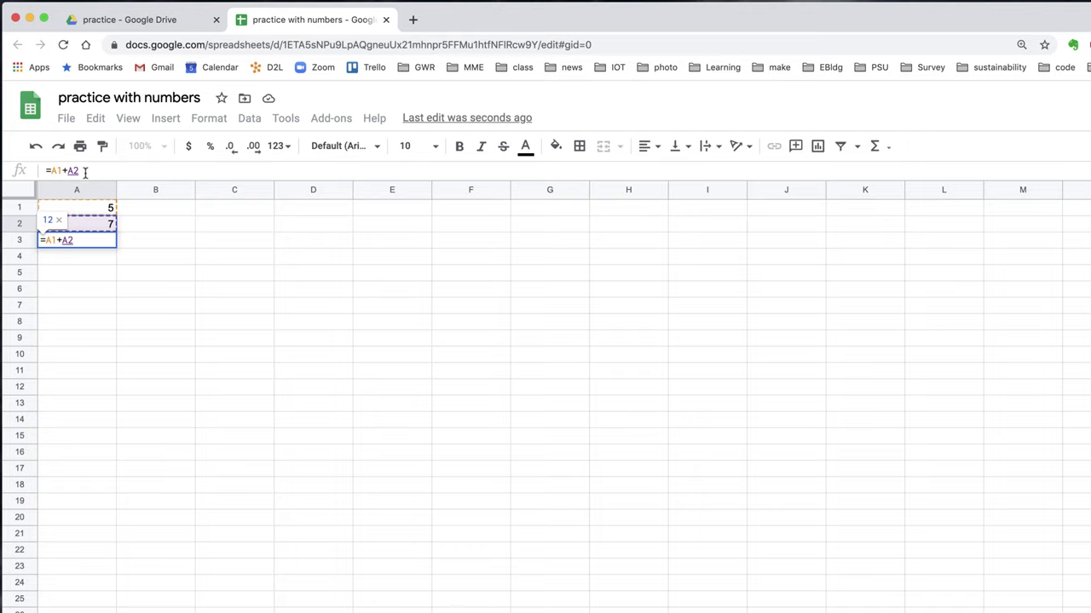
key(Return)
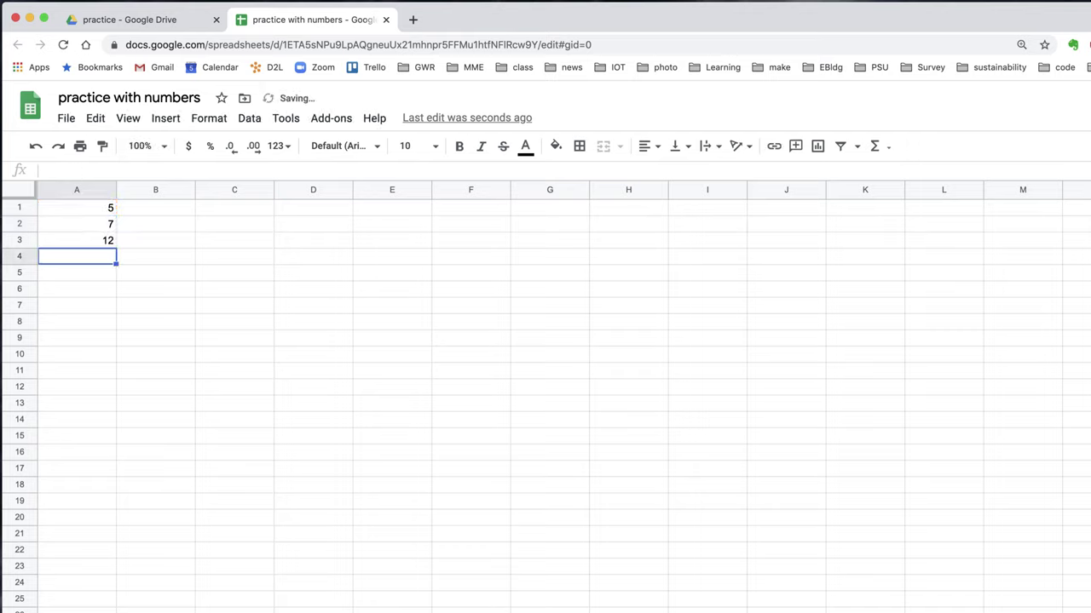
- Change A1 to 22 and confirm A3 recalculates to 29
click(91, 213)
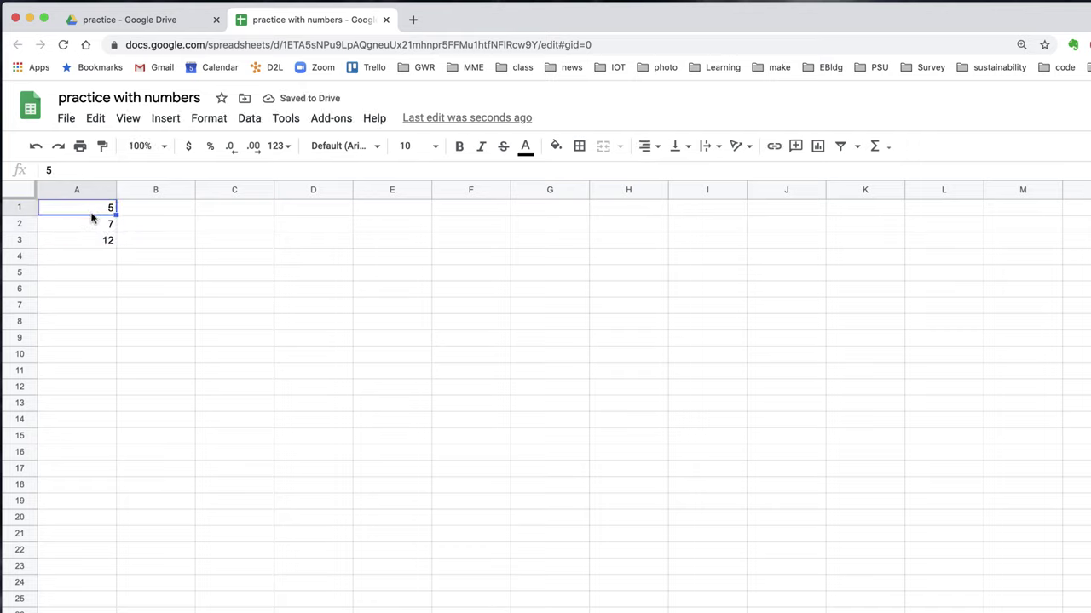
text(22)
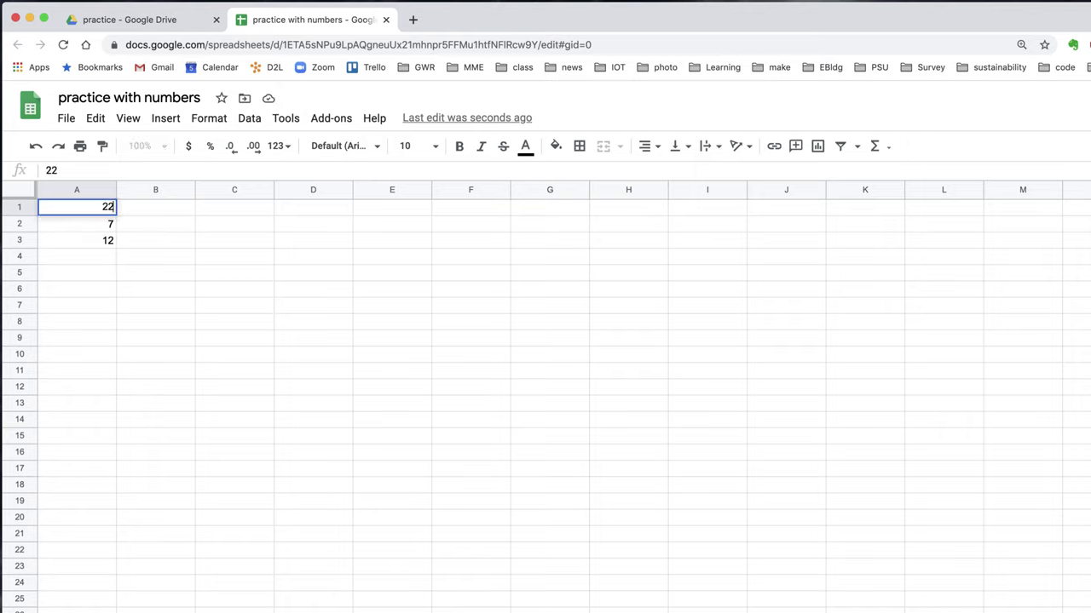
key(Return)
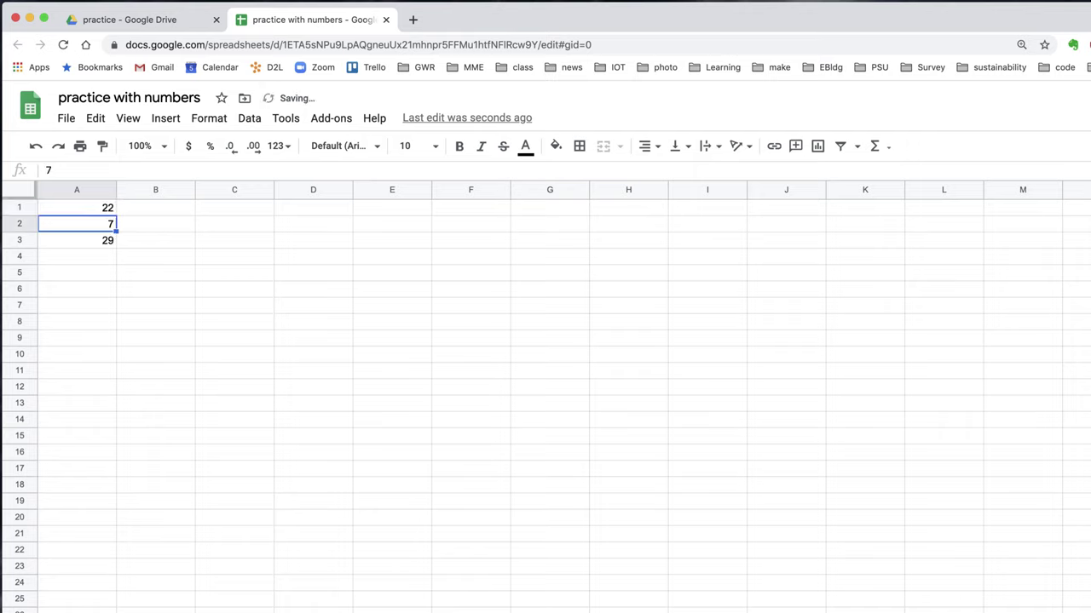
click(94, 242)
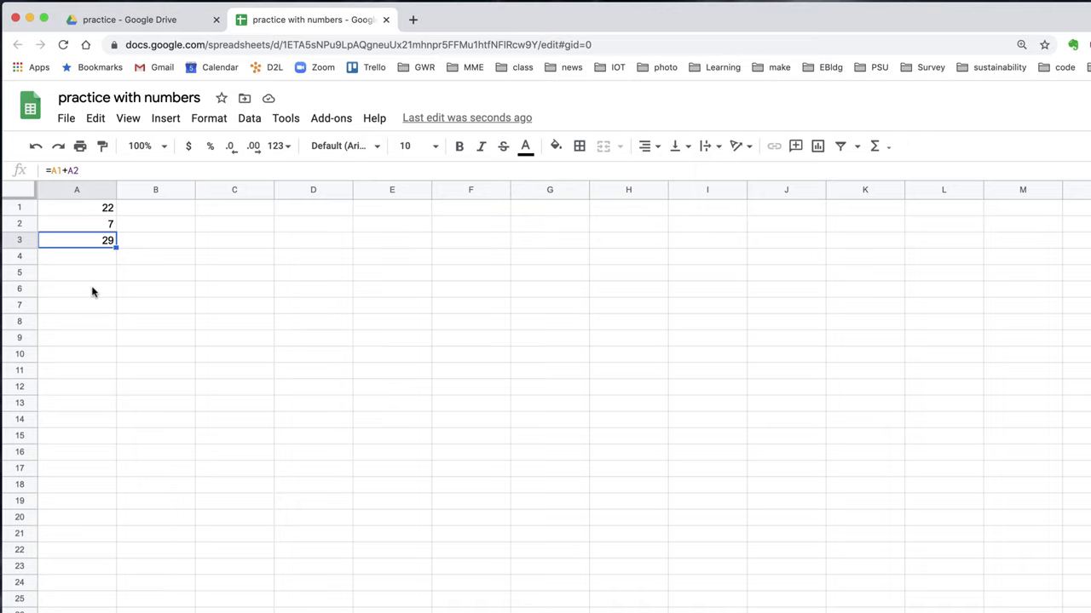
- Type the Amount heading in A6, followed by 8.25 and 9.33 below it
click(94, 291)
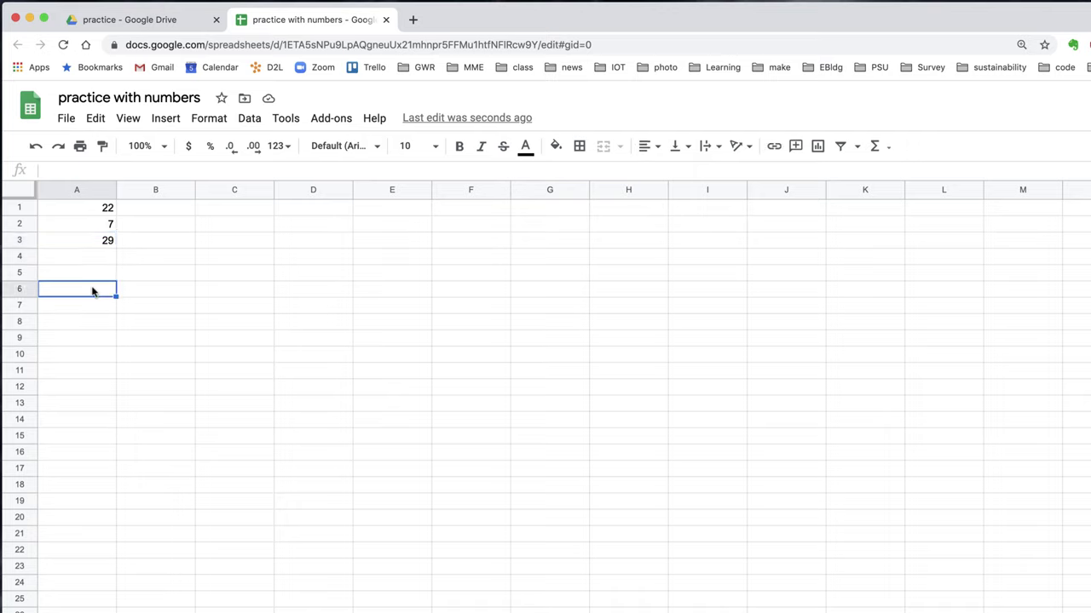
text(Amount)
key(Return)
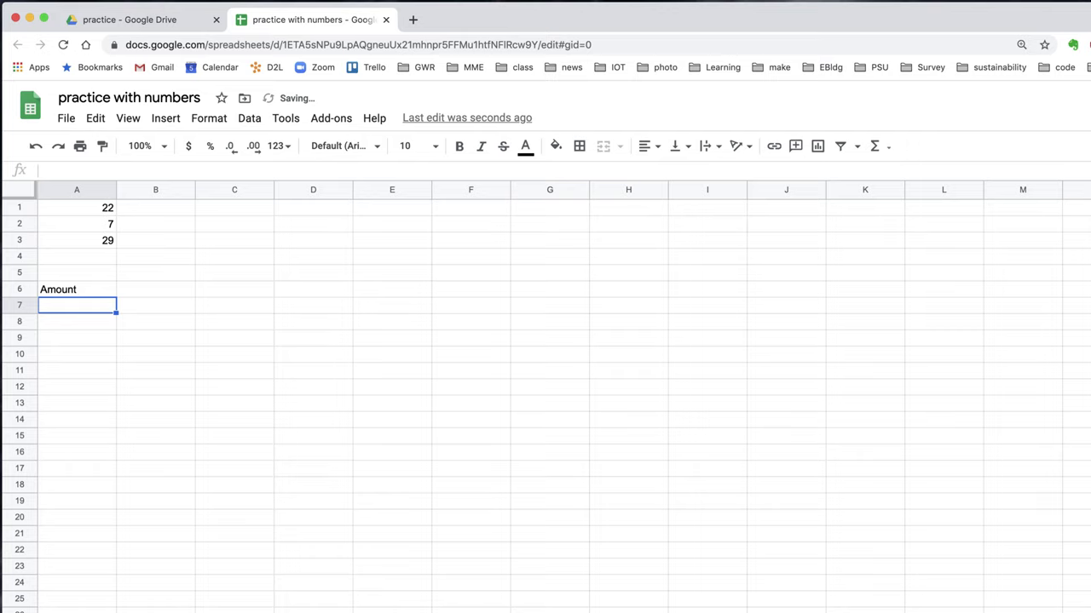
text(8.25)
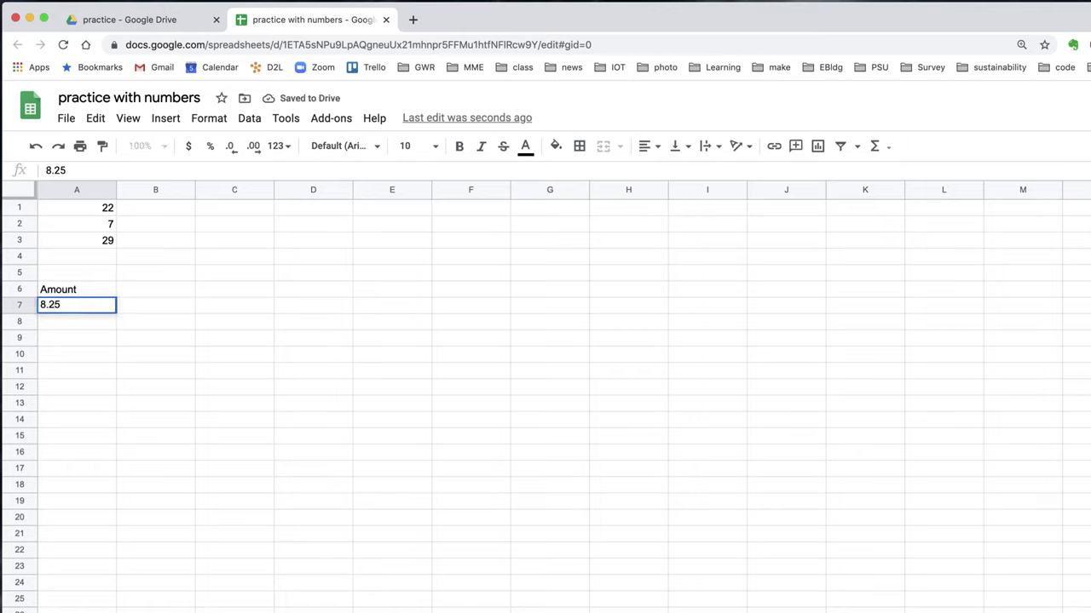
key(Return)
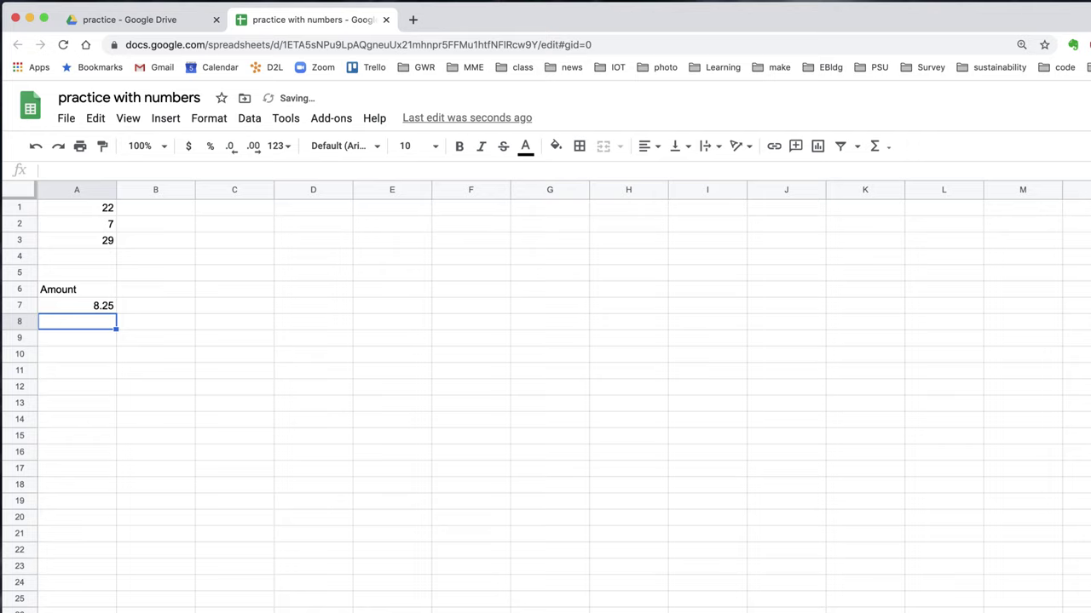
text(9.33)
key(Return)
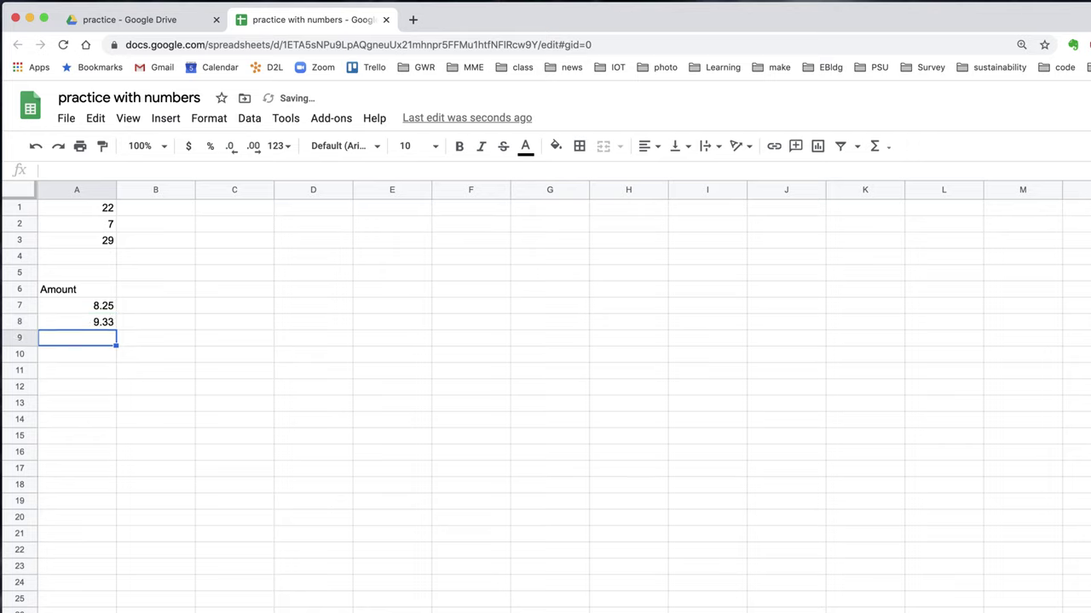
- Continue the amounts with 12.33, 17, 18.22, 99.33 and 44.56 down to A13
text(12.33 17.)
key(Return)
text(18.22)
key(Return)
text(99.33)
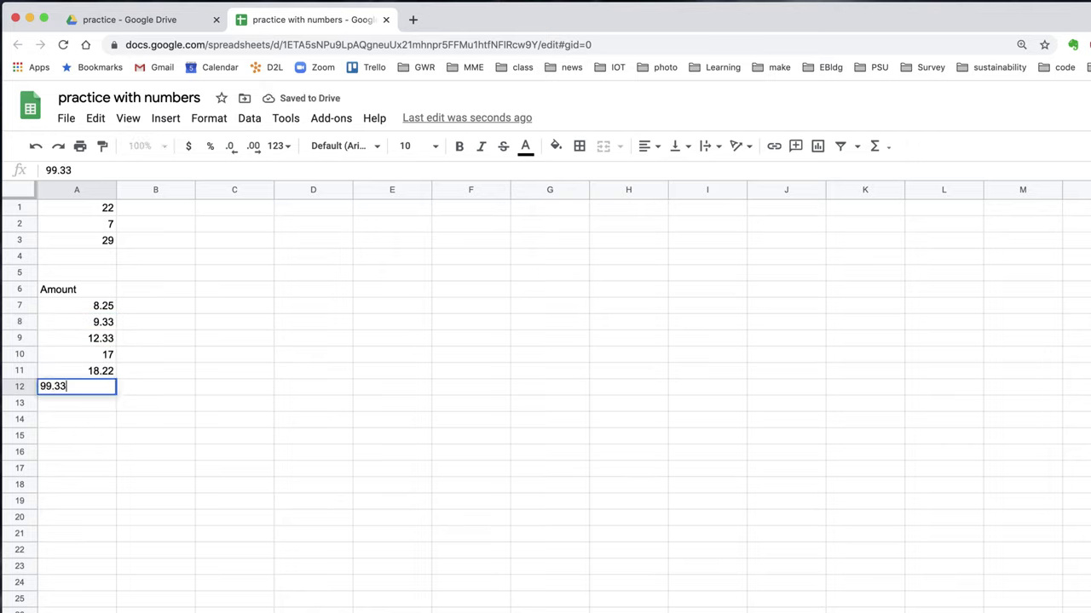
key(Return)
text(44.56)
key(Return)
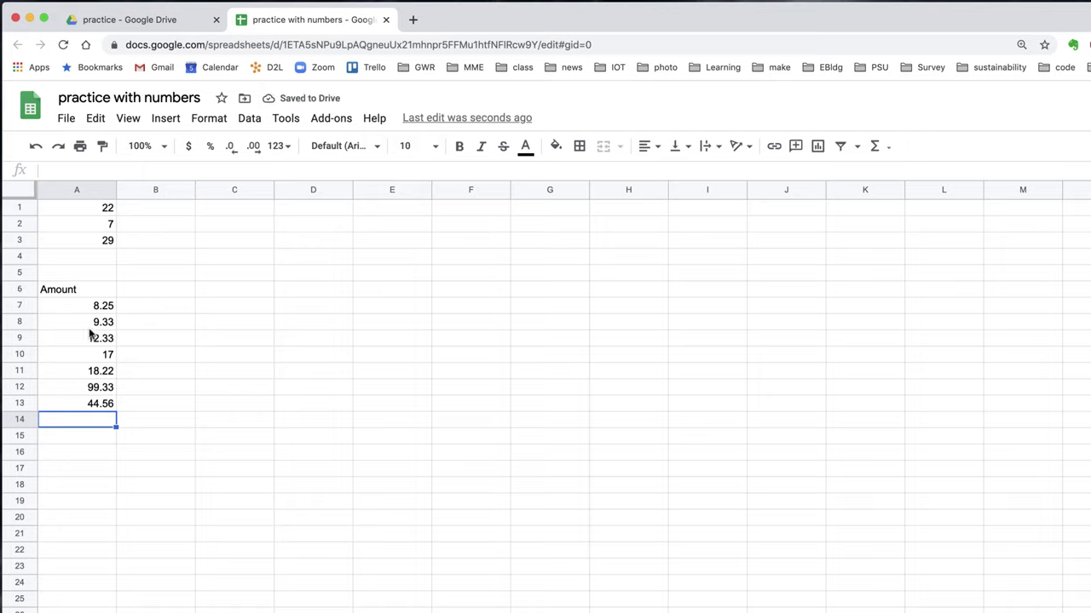
click(108, 248)
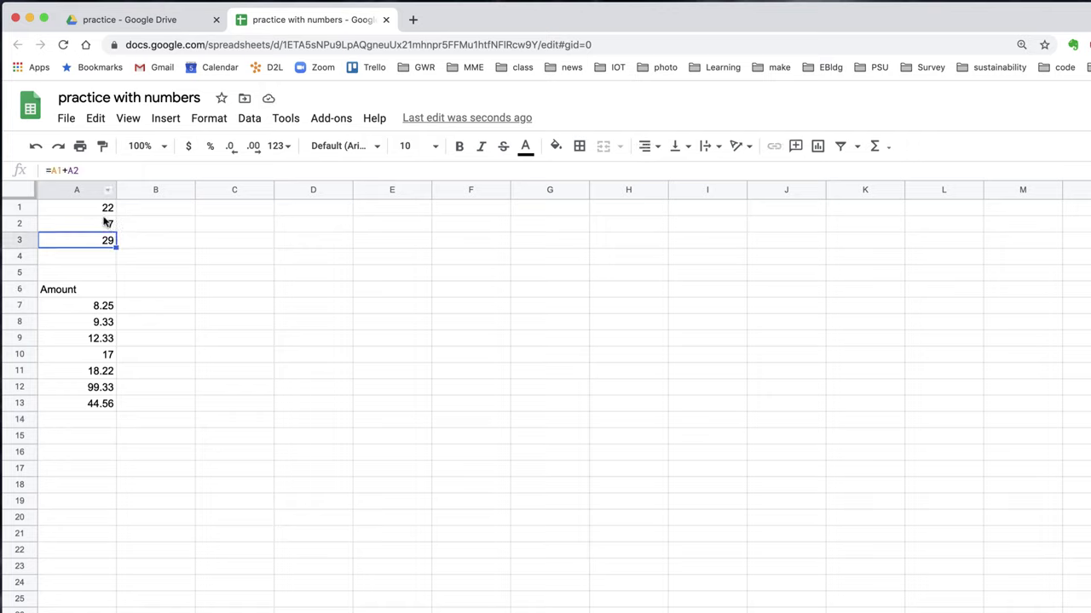
click(90, 422)
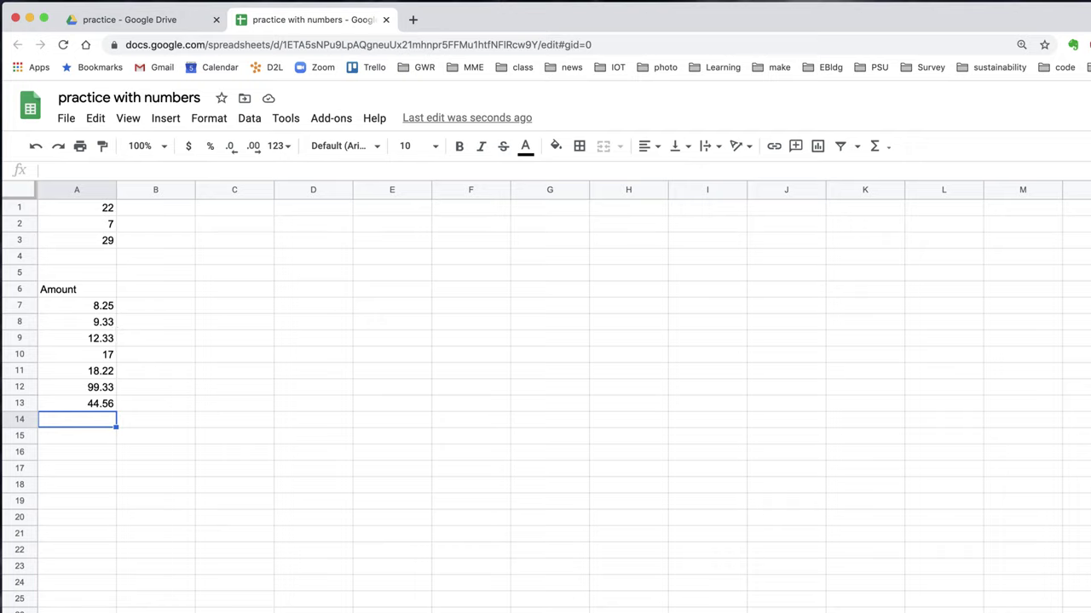
- Enter =sum(A7:A13) in A14 to total the amounts as 209.02
text(=sum()
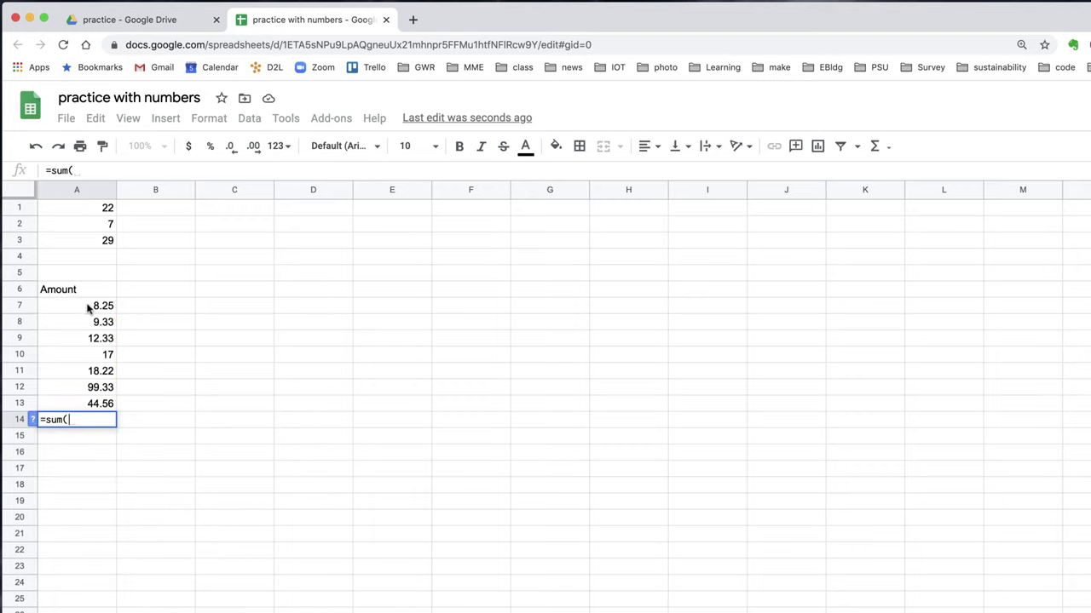
drag(88, 308, 89, 403)
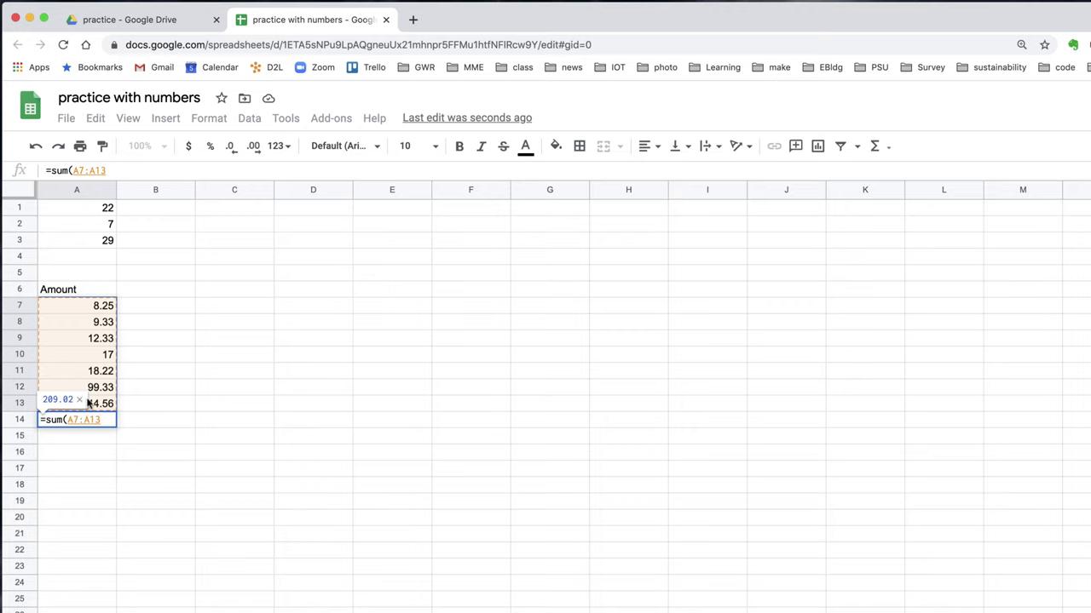
text())
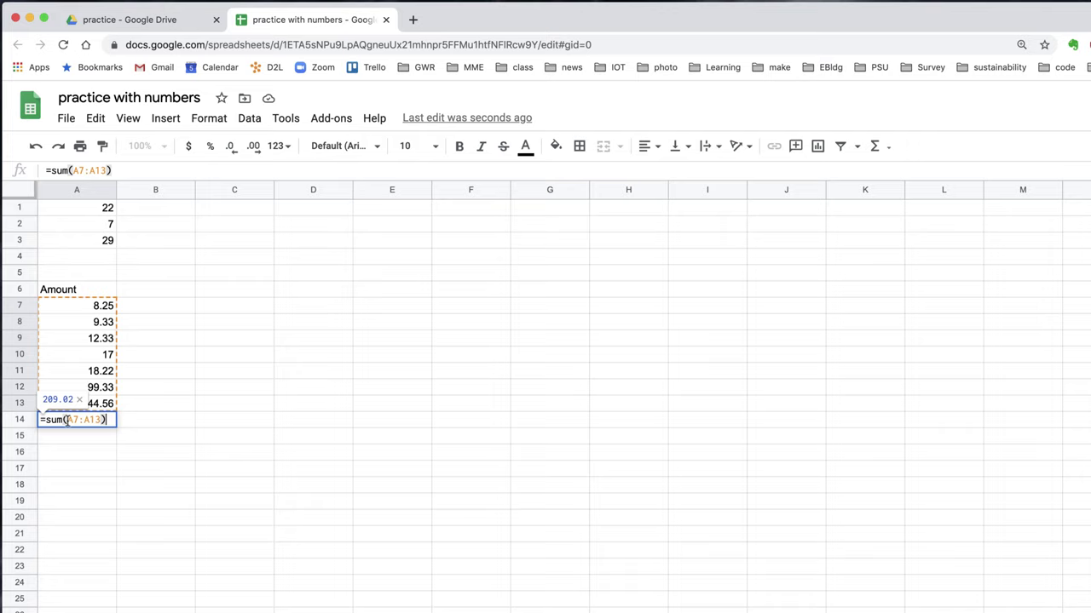
key(Return)
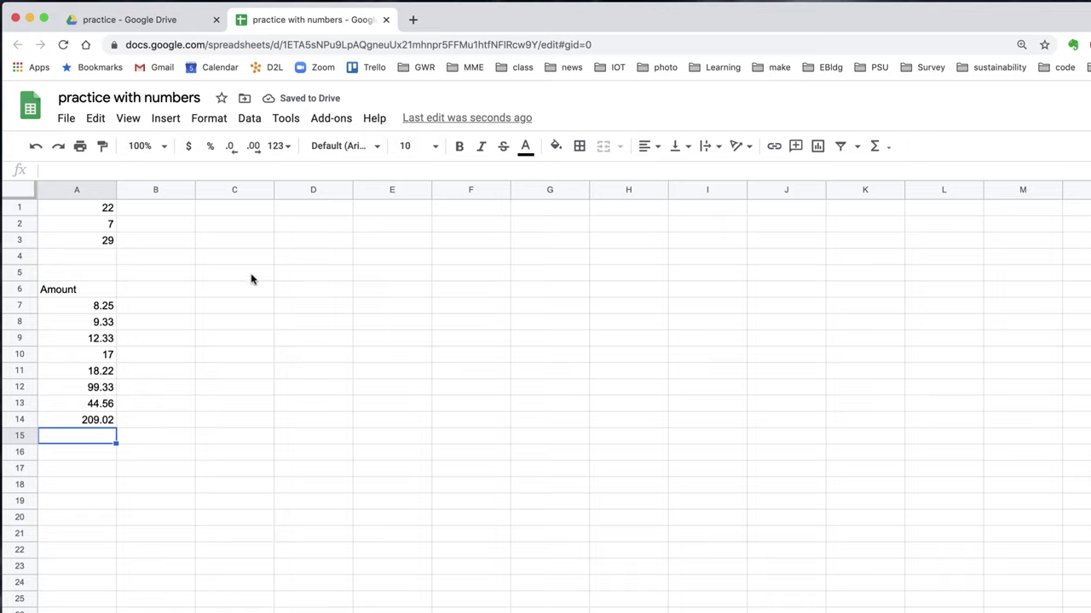
click(98, 240)
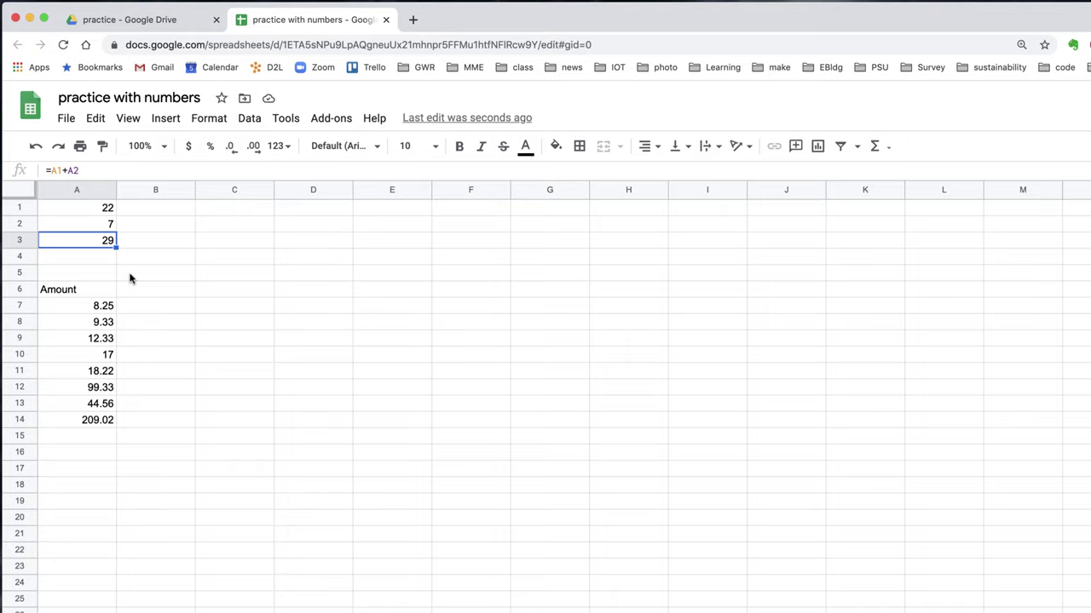
click(104, 426)
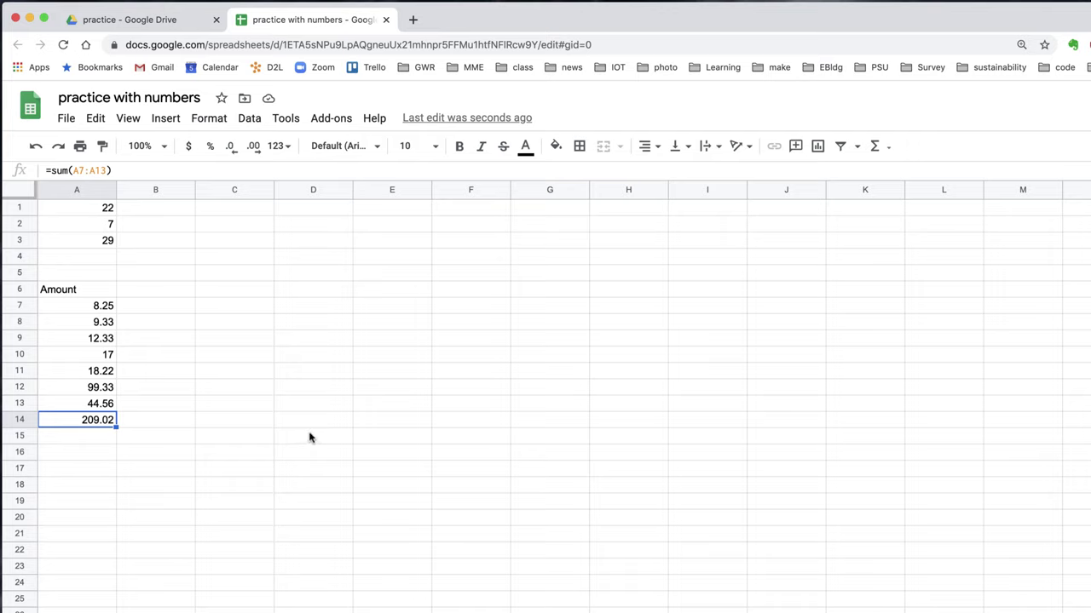
- Add a bottom border under 44.56 in A13, above the total
click(155, 426)
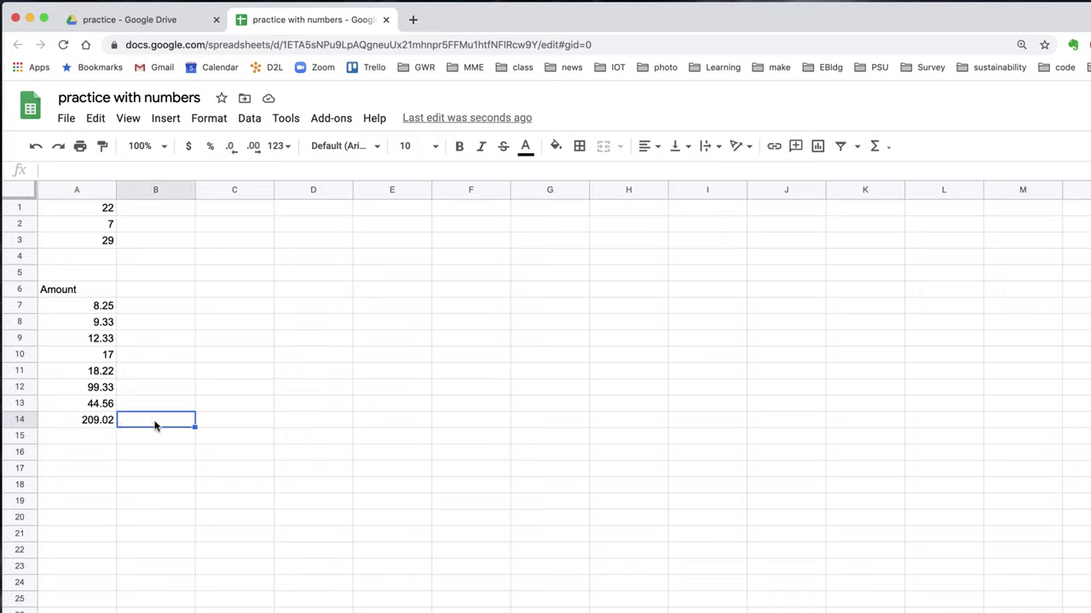
click(83, 426)
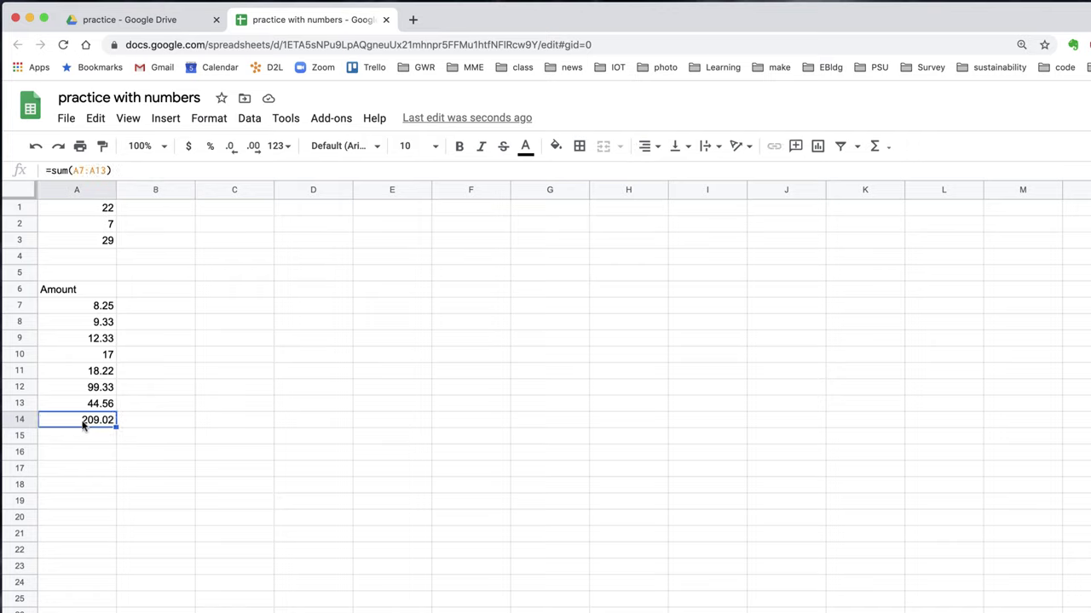
click(145, 426)
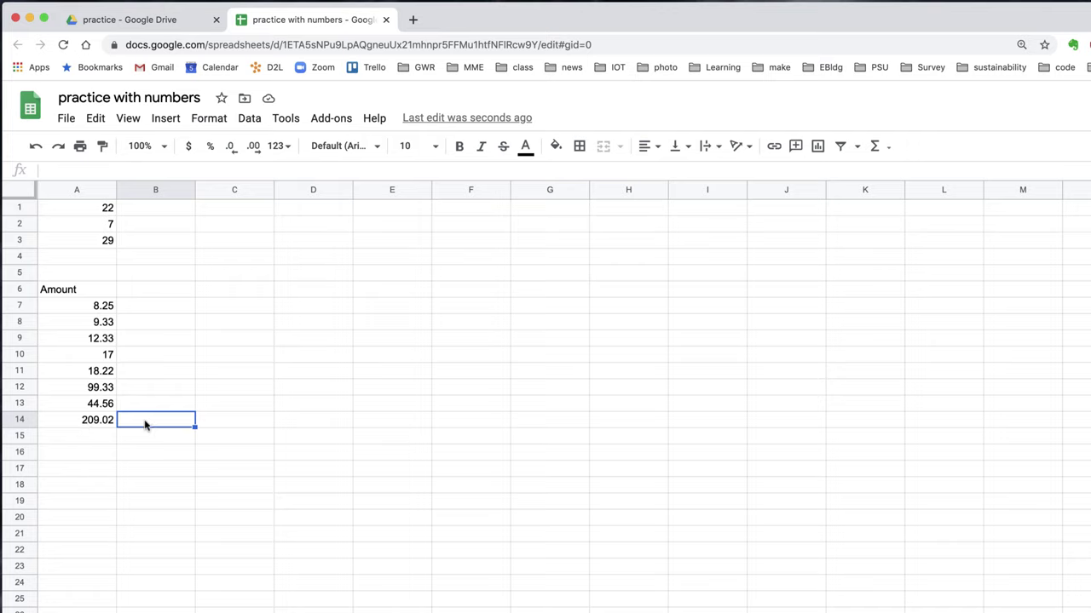
click(88, 411)
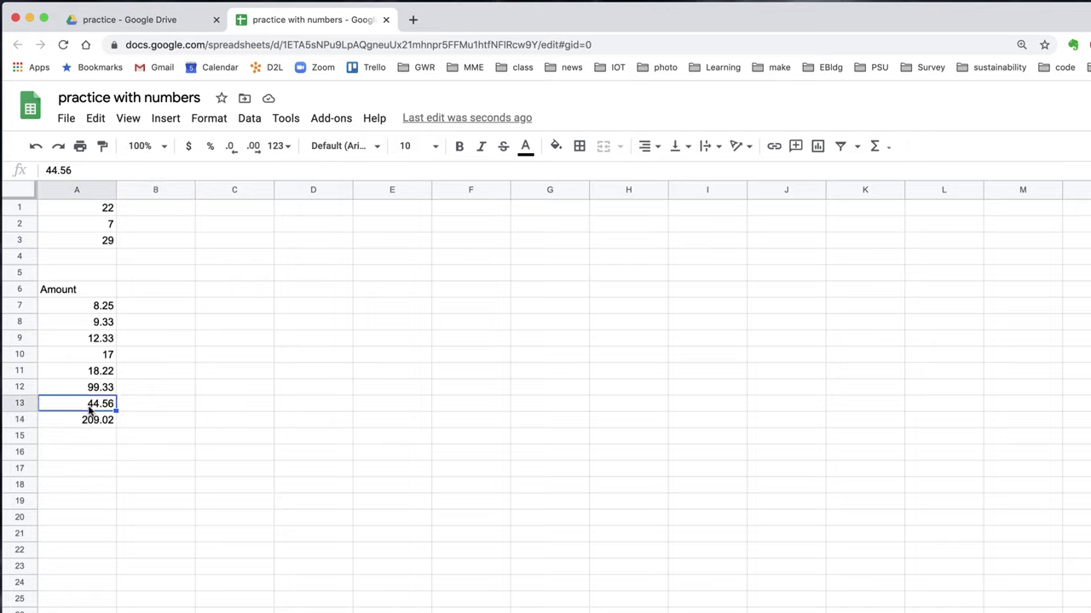
click(69, 421)
click(74, 408)
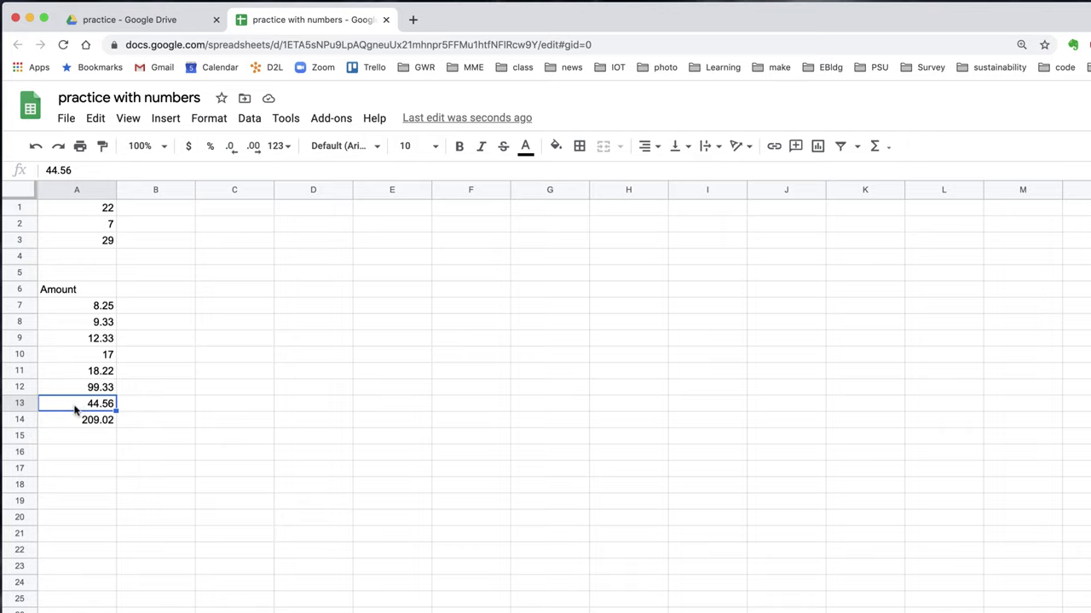
click(580, 149)
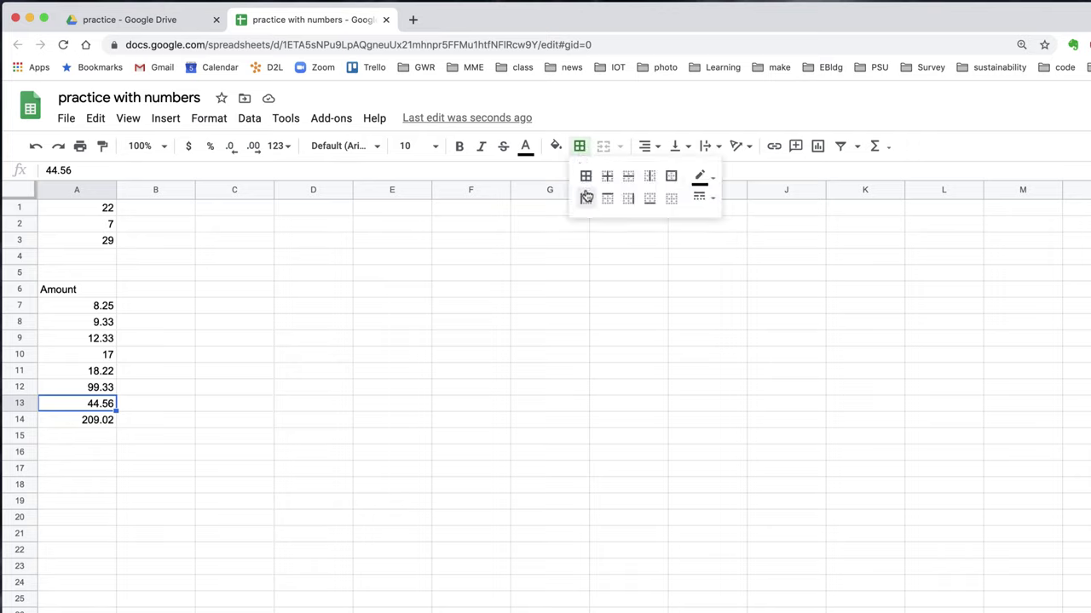
click(651, 204)
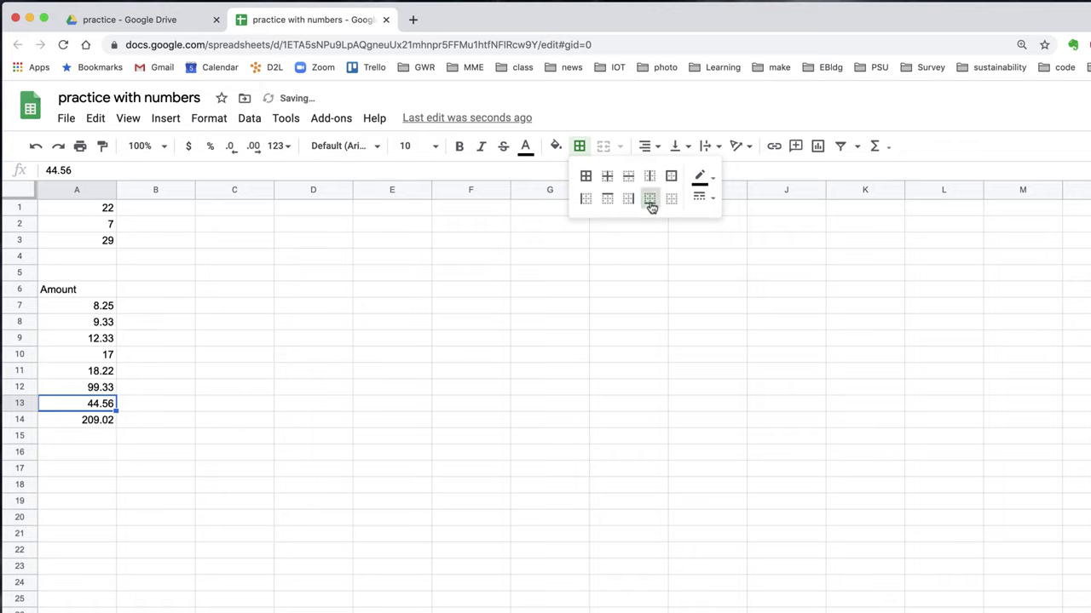
- Add a bottom border under the Amount heading in A6
click(83, 290)
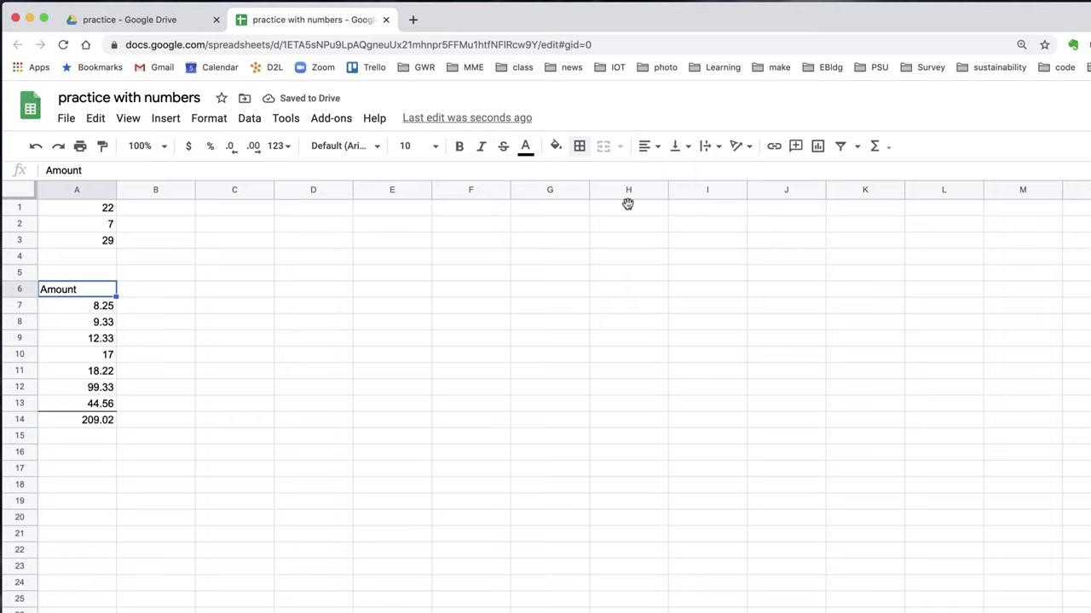
click(579, 147)
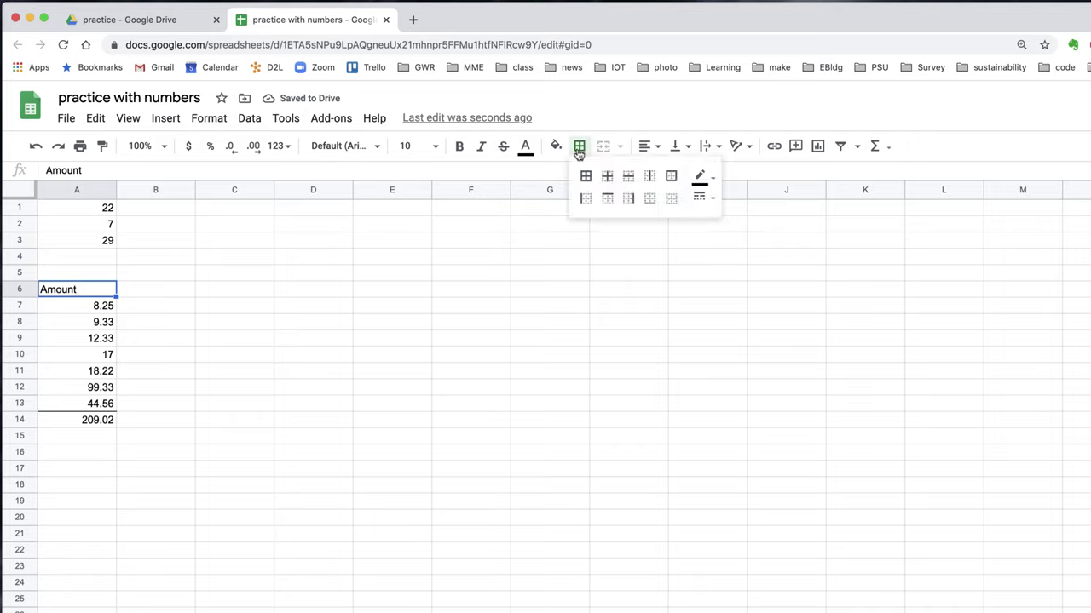
click(649, 198)
click(509, 451)
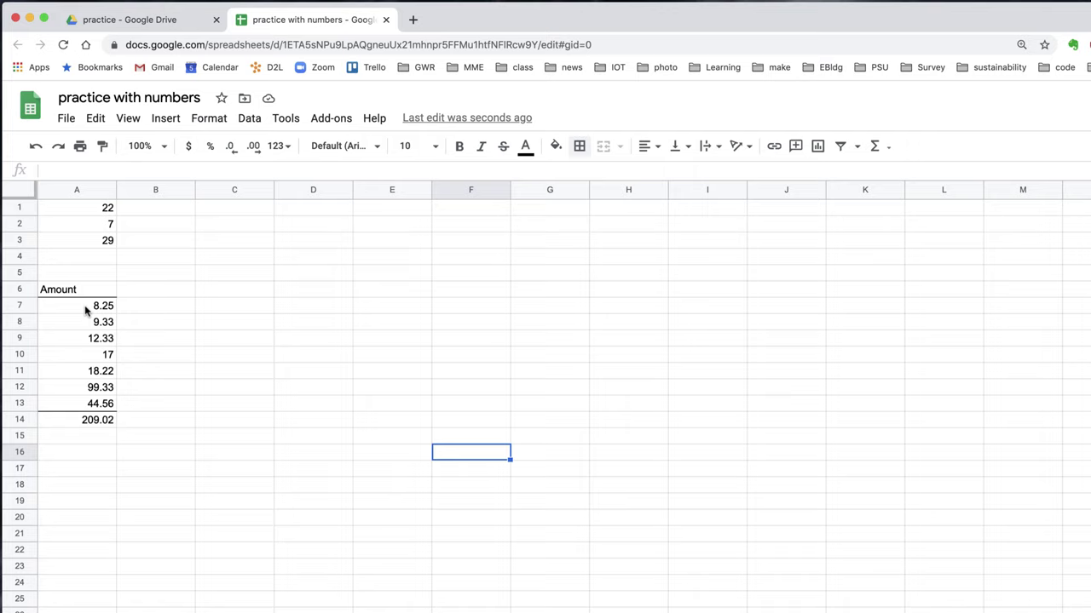
- Apply the dollar currency format to the amounts and total in A7:A14
drag(86, 311, 81, 426)
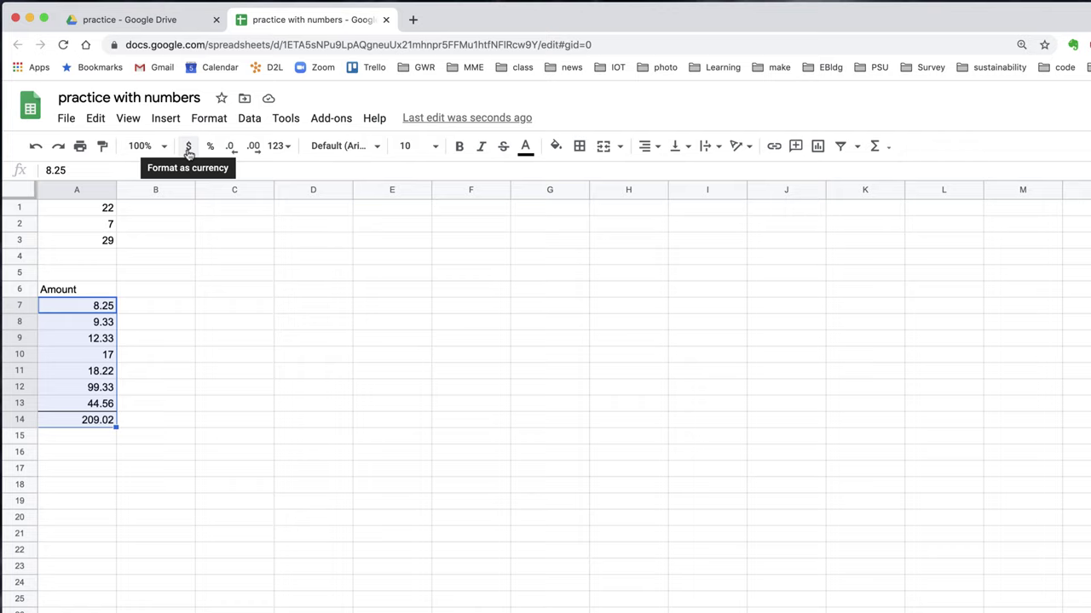
click(224, 313)
click(105, 357)
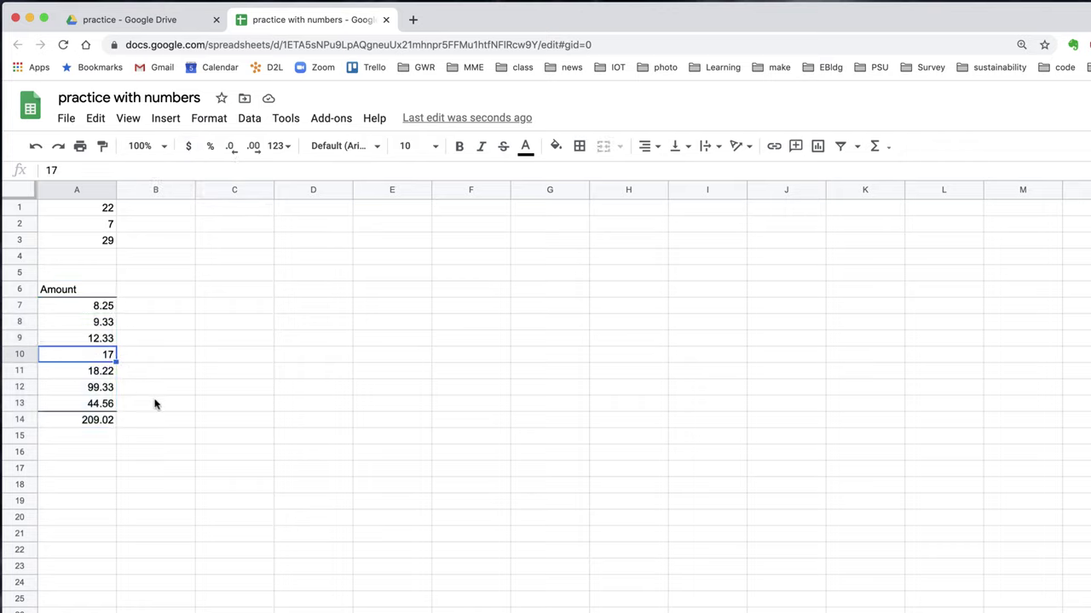
drag(98, 306, 86, 419)
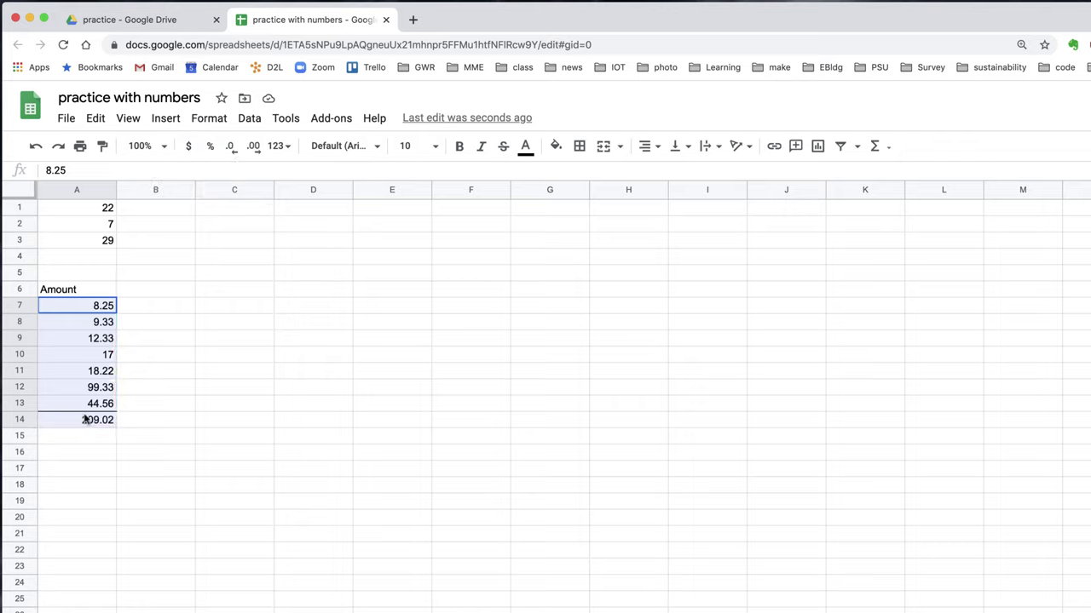
click(188, 146)
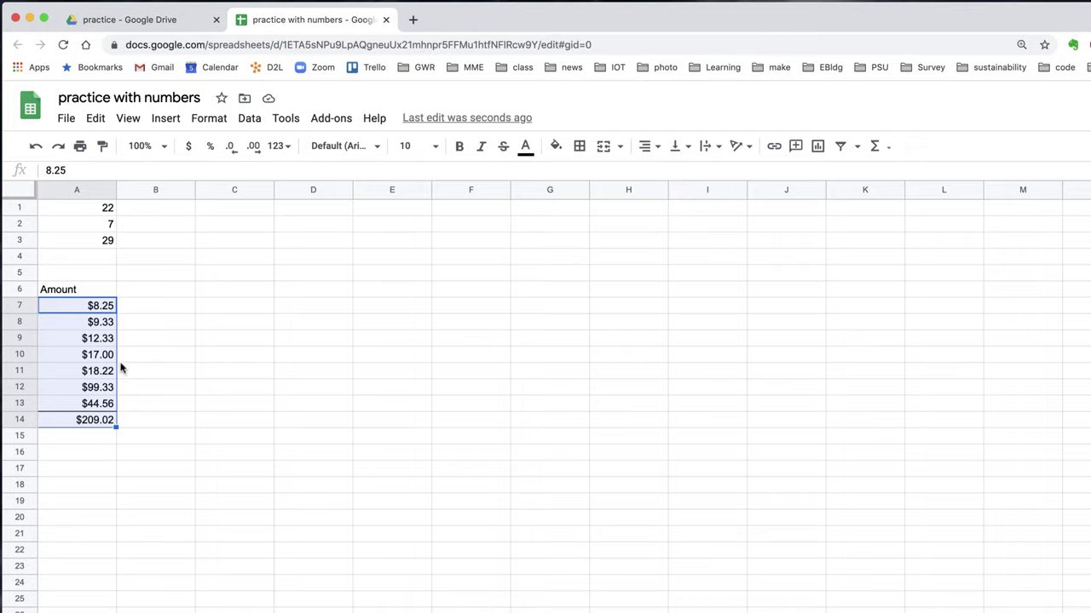
- Change A7:A14 to the Accounting number format via Format > Number
click(213, 124)
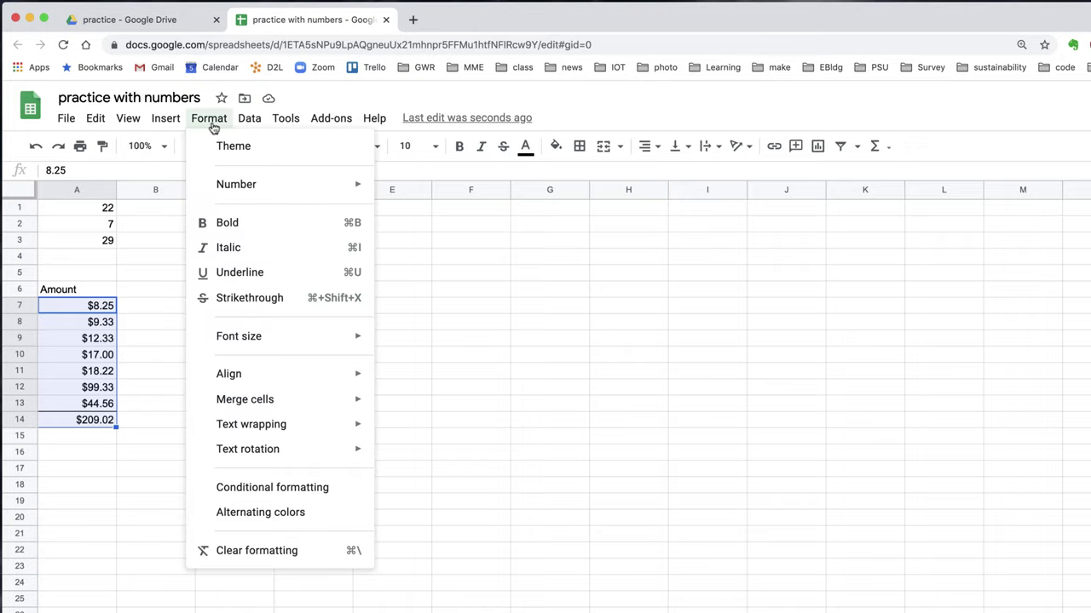
mouse_move(229, 187)
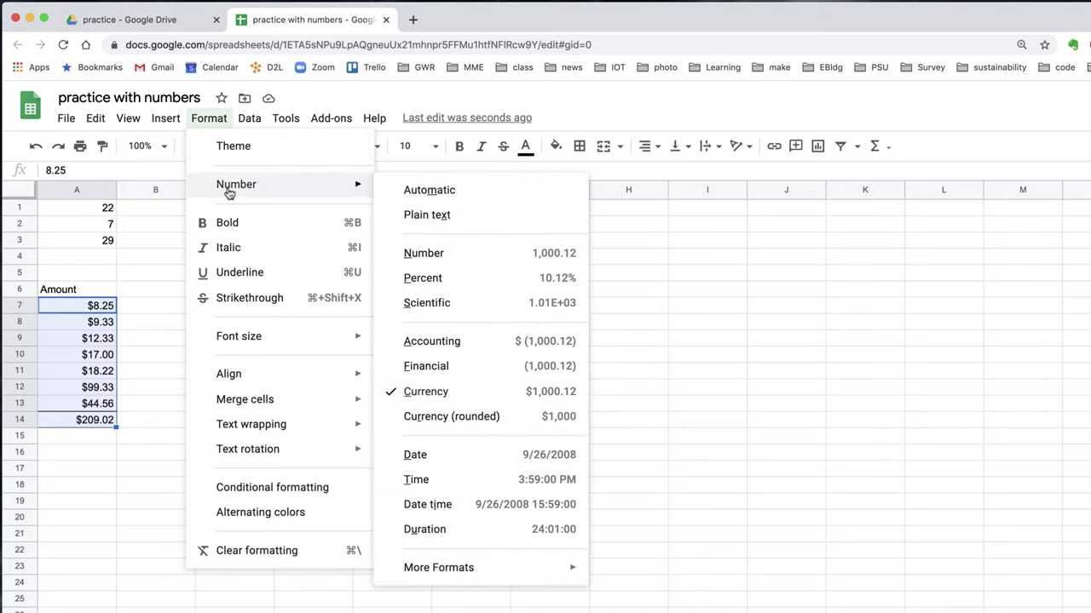
click(444, 344)
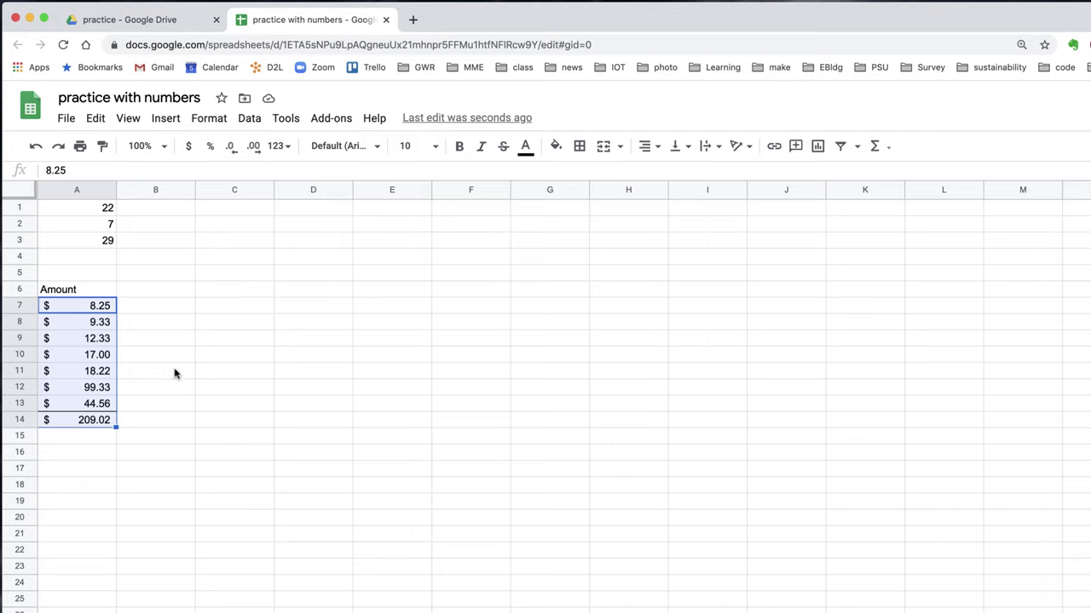
- Cut the Amount block A6:A14 and paste it starting at C6
click(191, 420)
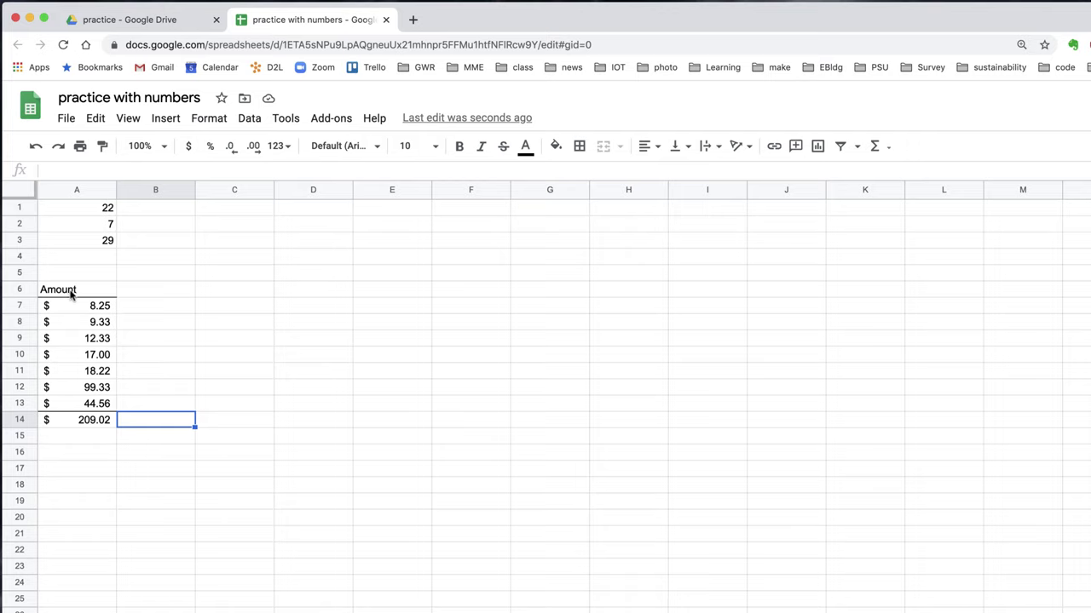
drag(71, 292, 74, 428)
key(cmd+c)
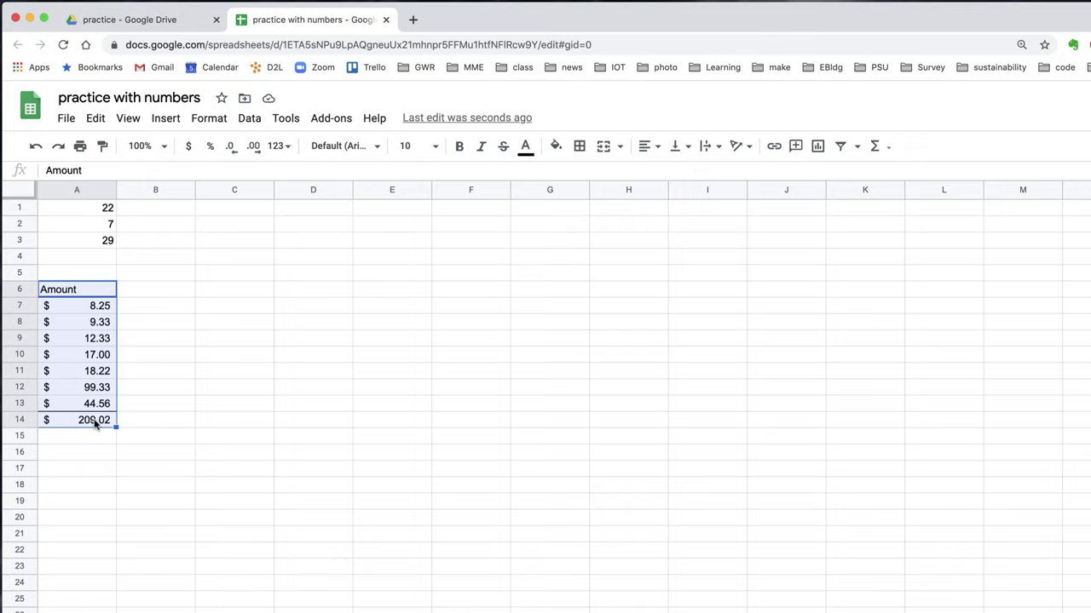
click(96, 119)
click(121, 213)
click(236, 290)
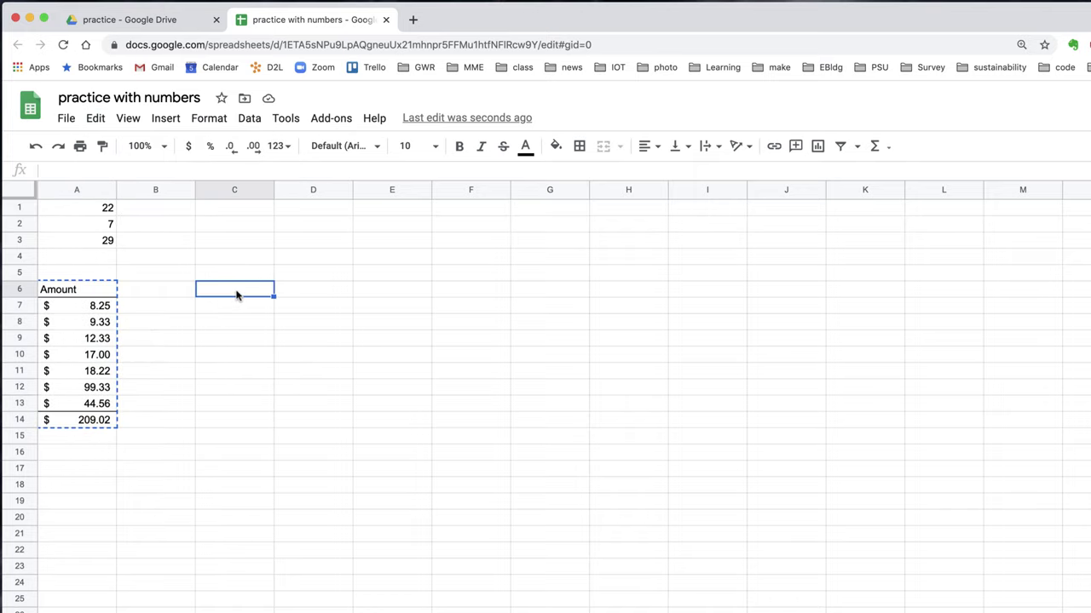
click(95, 124)
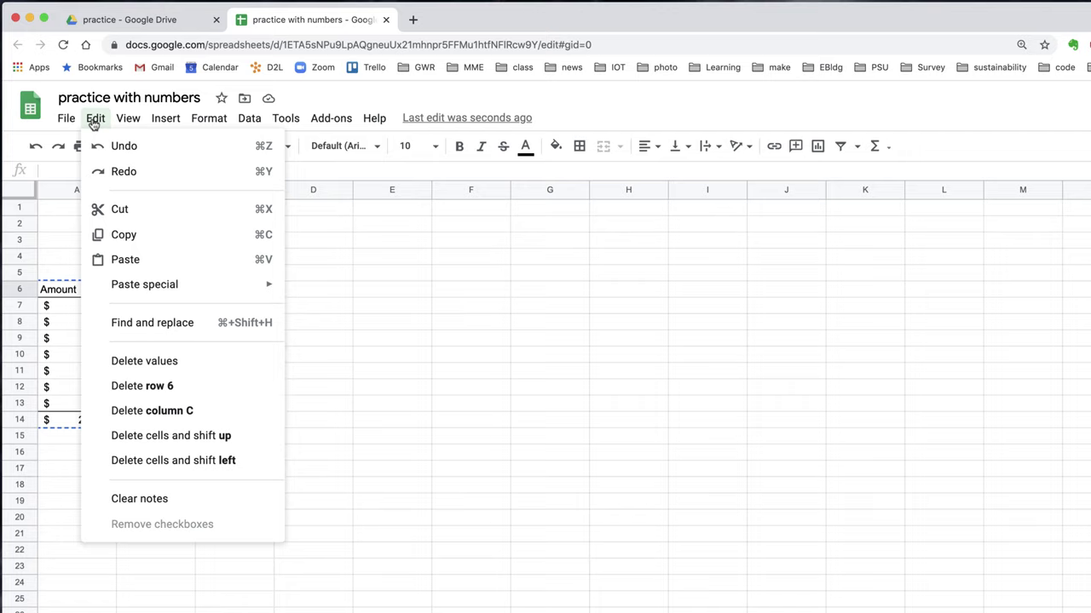
click(124, 259)
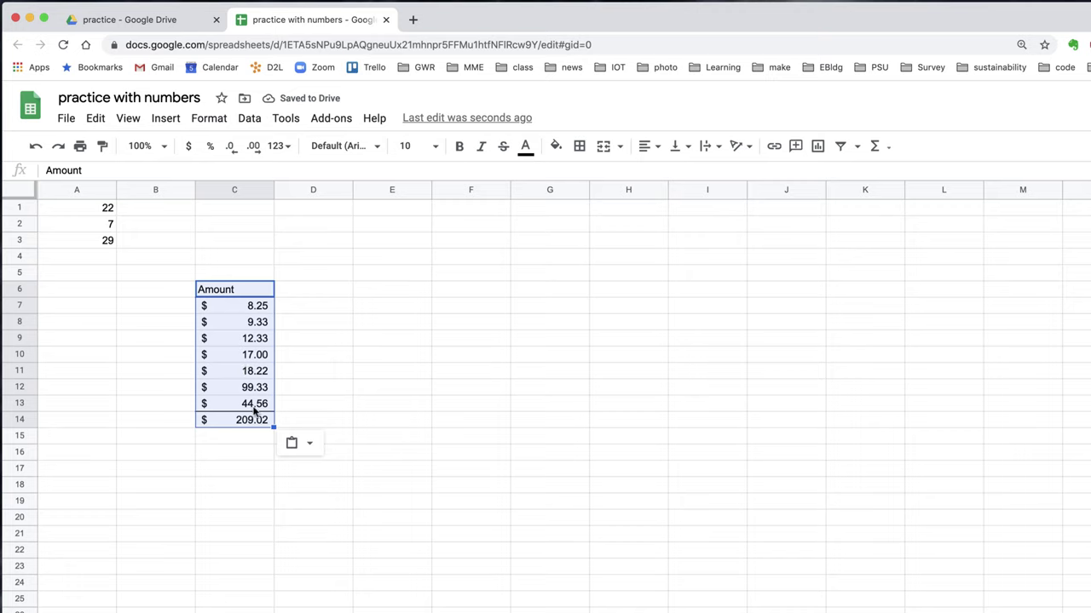
click(341, 392)
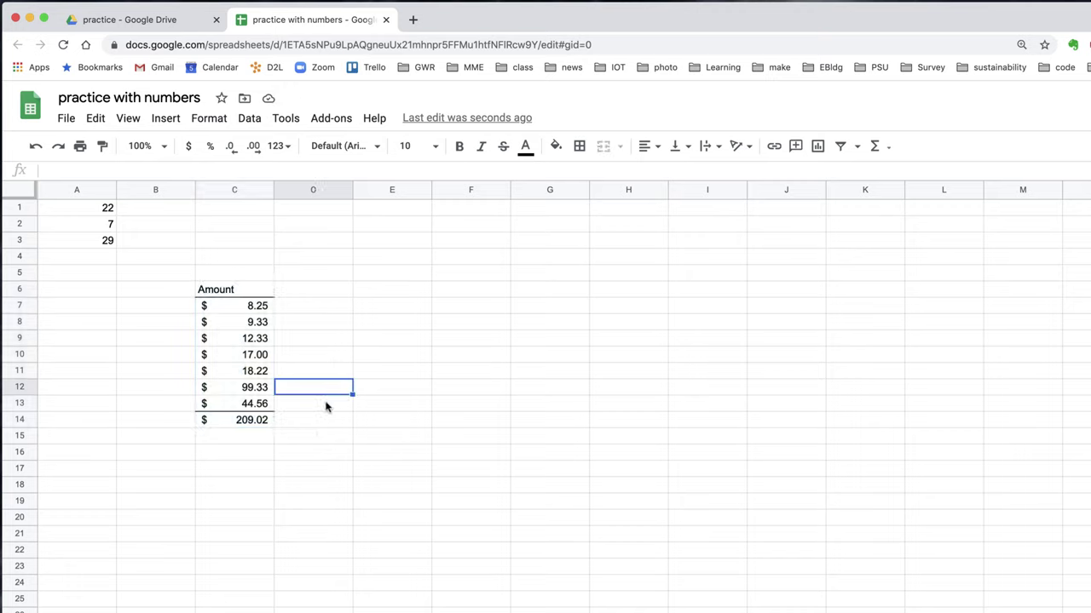
- Check the total's SUM formula, then label B7 and B8 Apples and Oranges
click(252, 424)
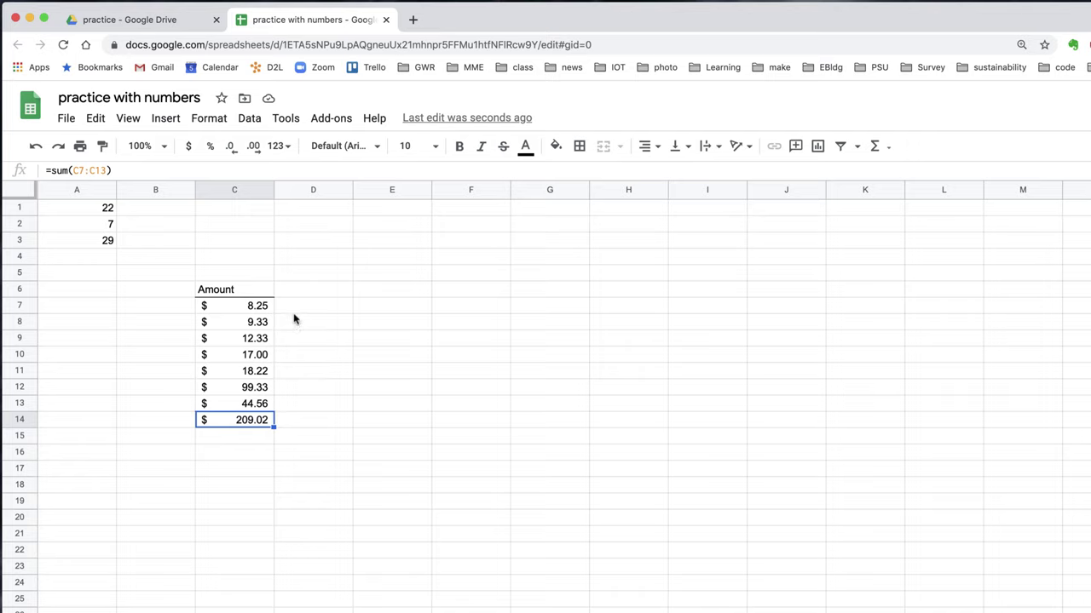
click(361, 341)
click(178, 308)
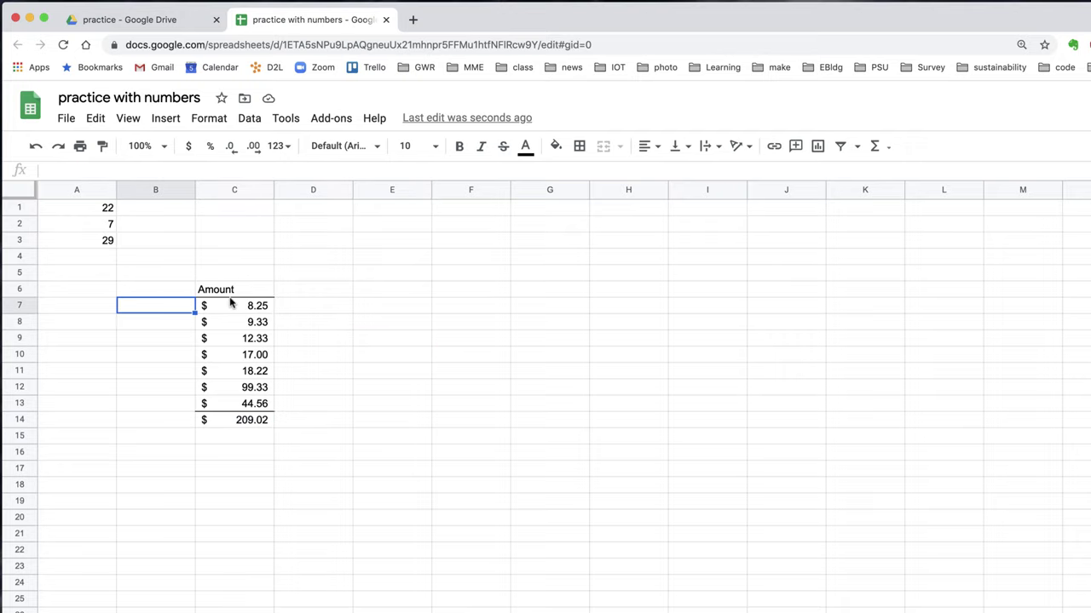
text(Apples)
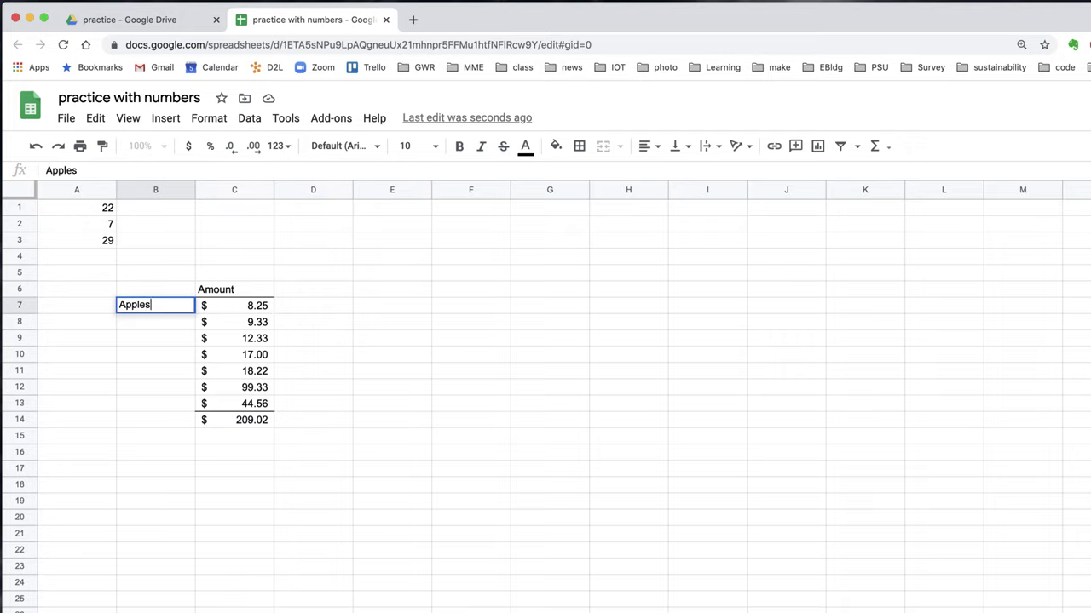
key(Return)
text(Oranges)
key(Return)
- Enter Rice, Chocolat, Ice cream, Cake, Soda below, fixing the typo to end with Total in B14
text(Rice)
key(Return)
text(Cholocolat Ice)
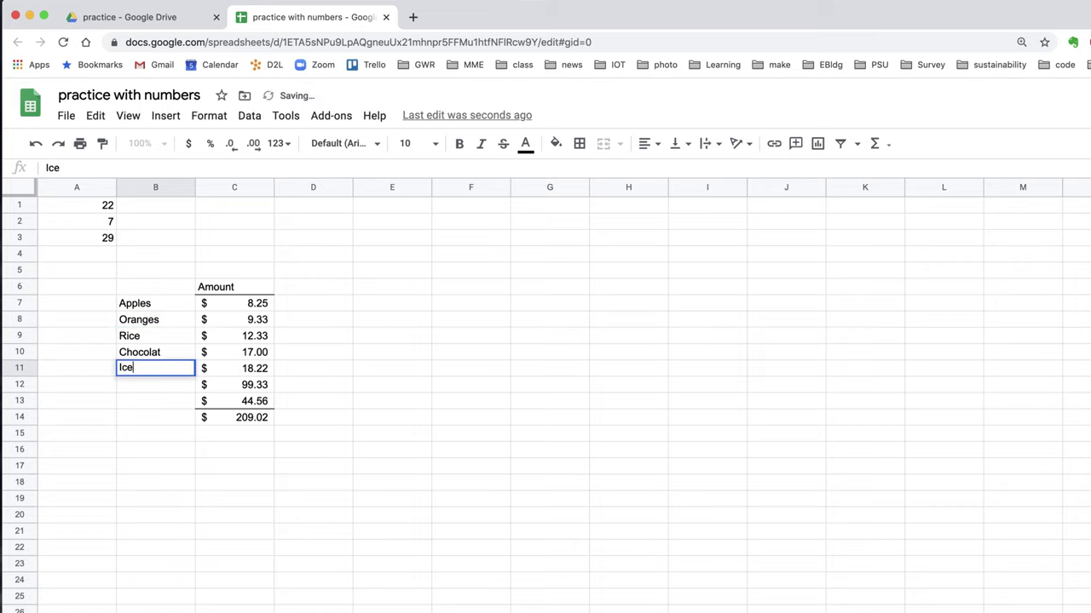
text( cream Cake Soda T)
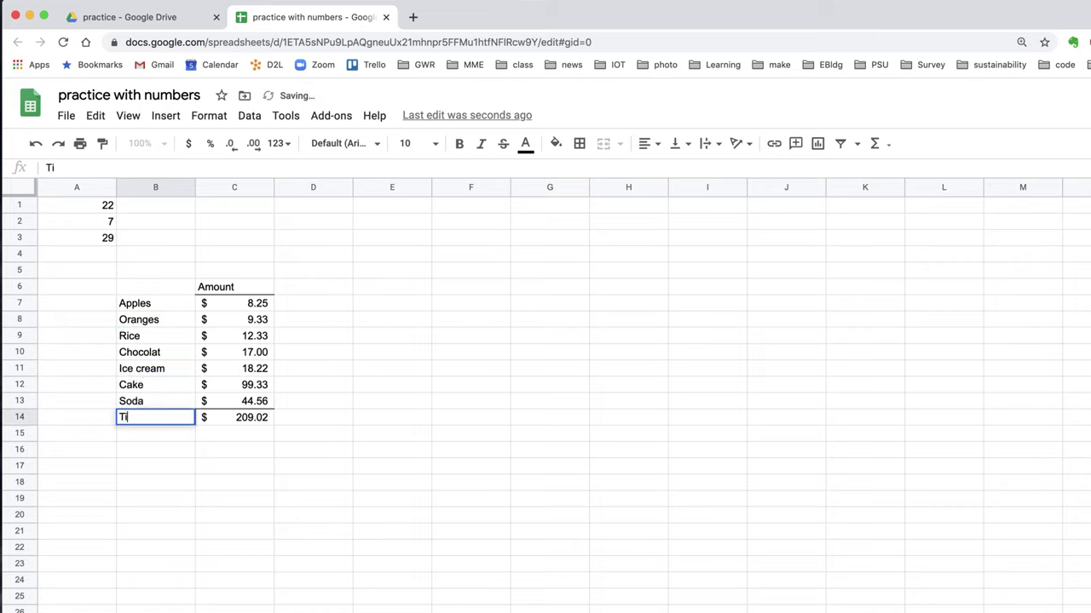
text(it)
key(BackSpace)
key(BackSpace)
text(otal)
key(Return)
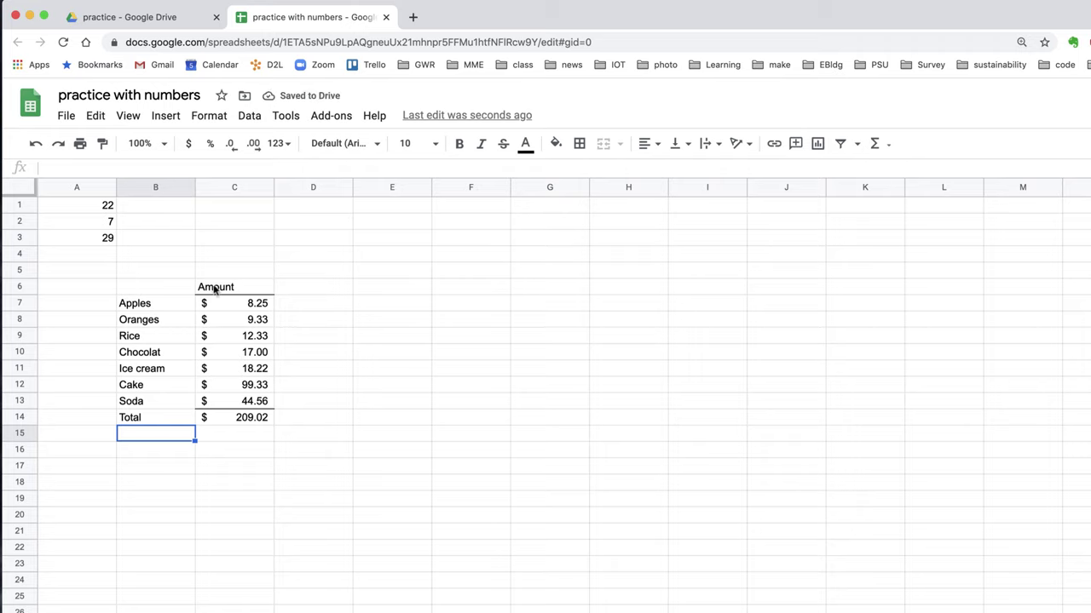
- Enter the header Item in cell B6
click(146, 293)
text(It)
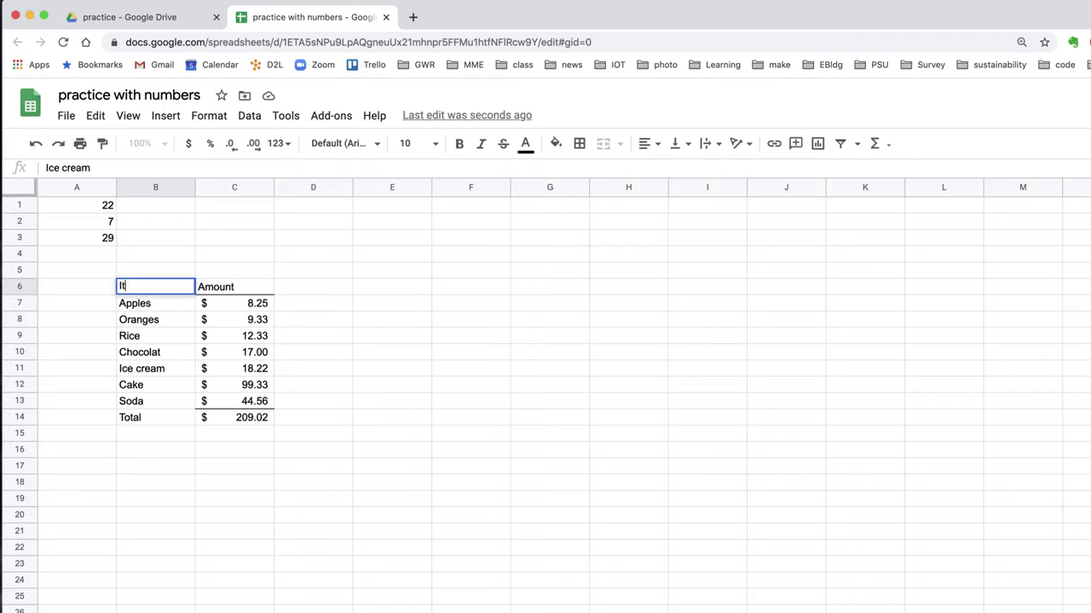
text(em)
key(Return)
key(Down)
- Add bottom borders under the Item header in B6 and under Soda in B13
click(153, 292)
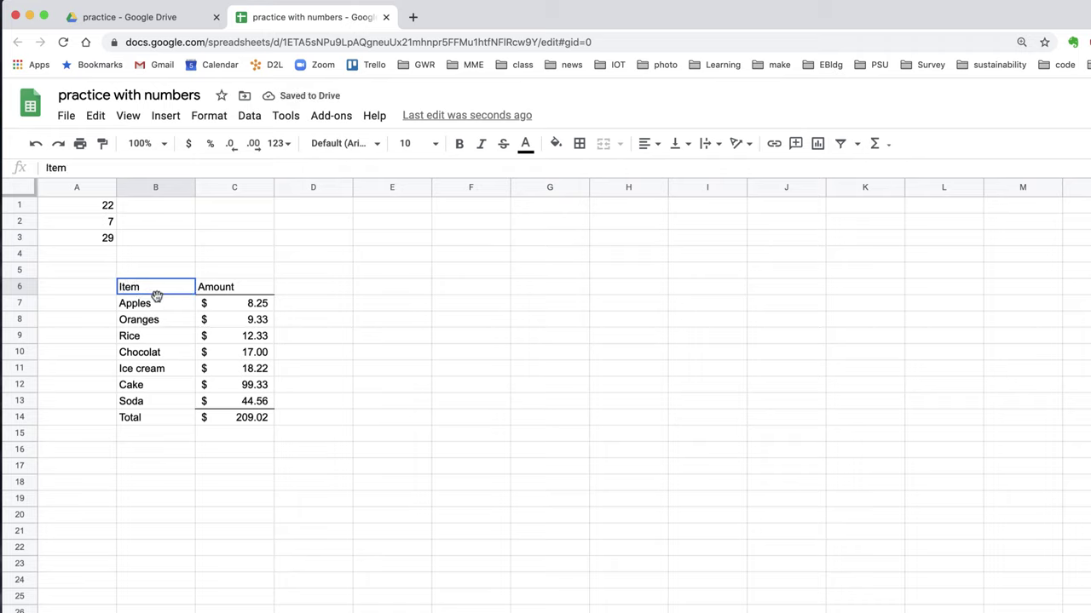
click(581, 145)
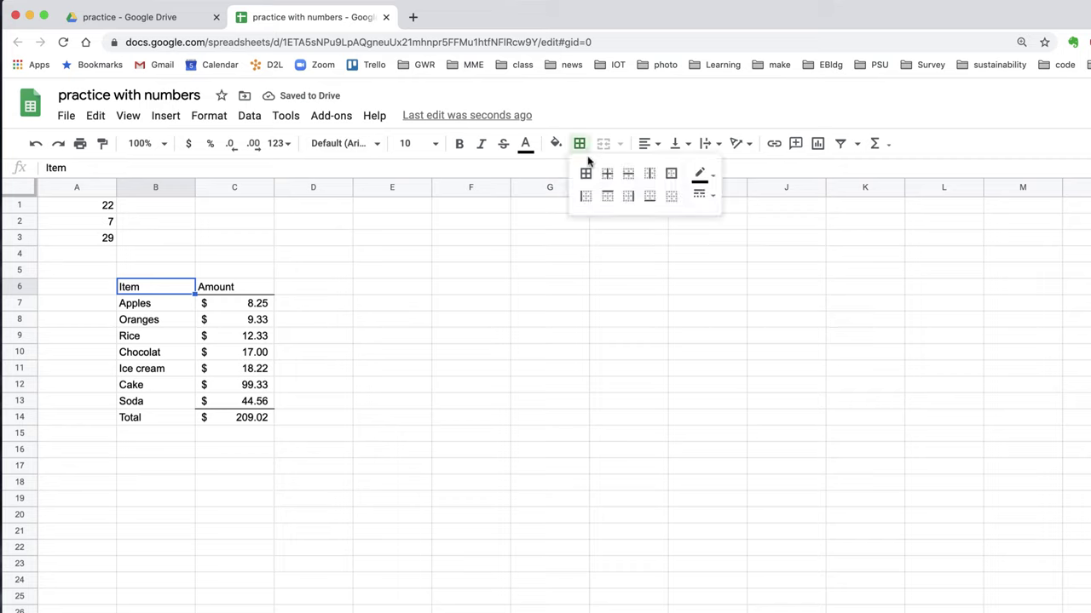
click(650, 197)
click(165, 399)
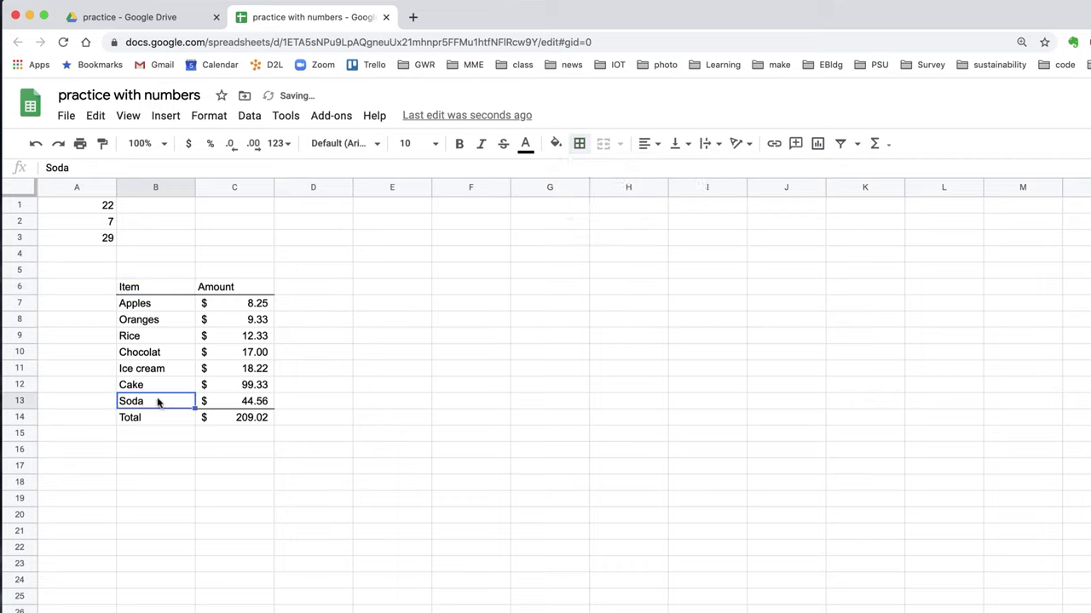
click(580, 146)
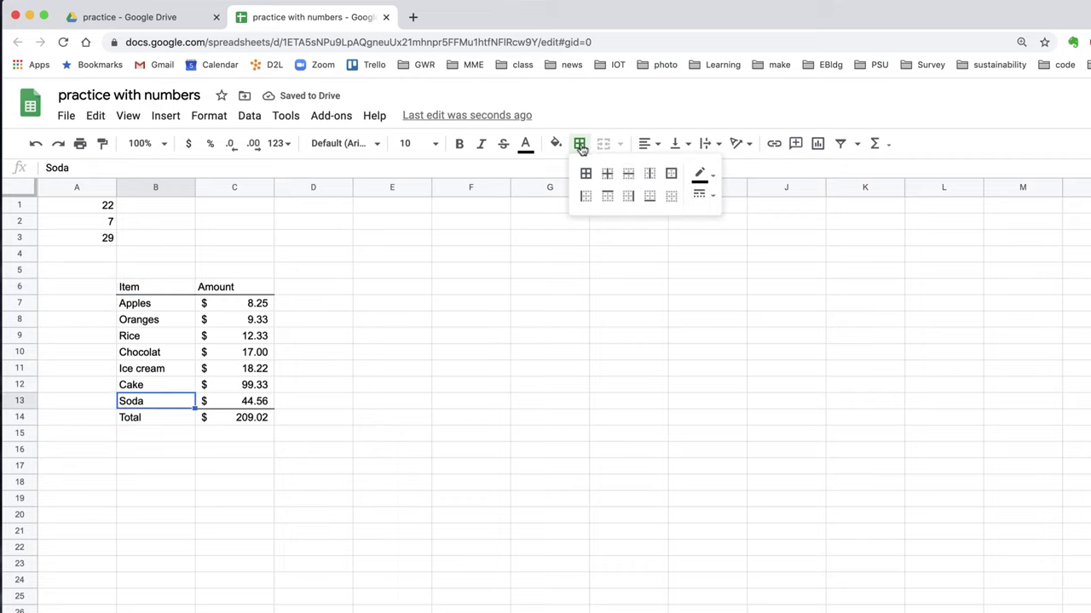
click(650, 197)
- Make the Item and Amount headers in B6:C6 bold and centered
click(145, 291)
drag(145, 290, 224, 287)
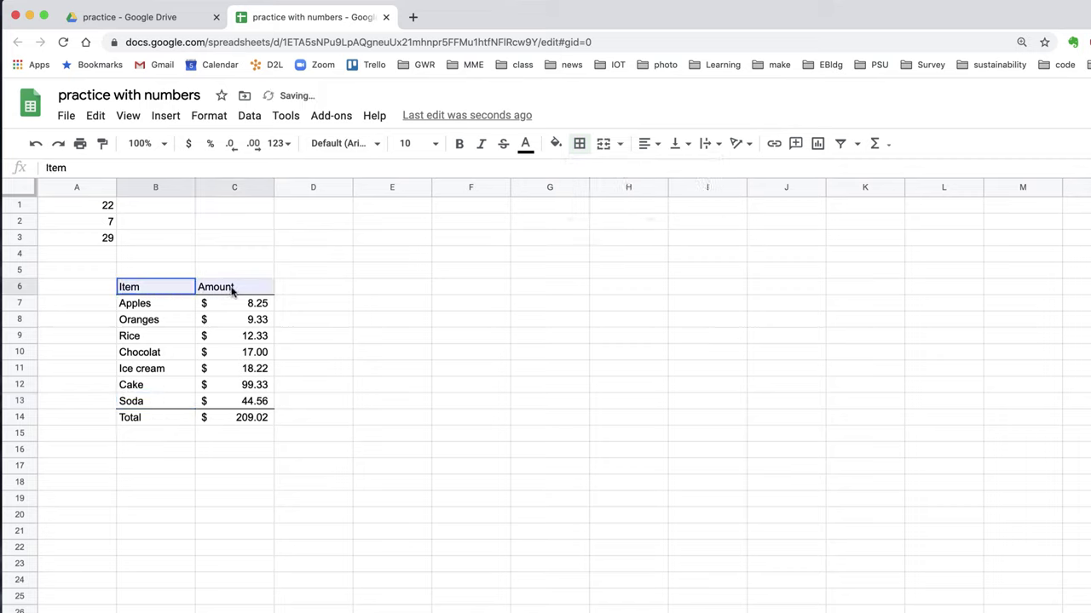
click(459, 144)
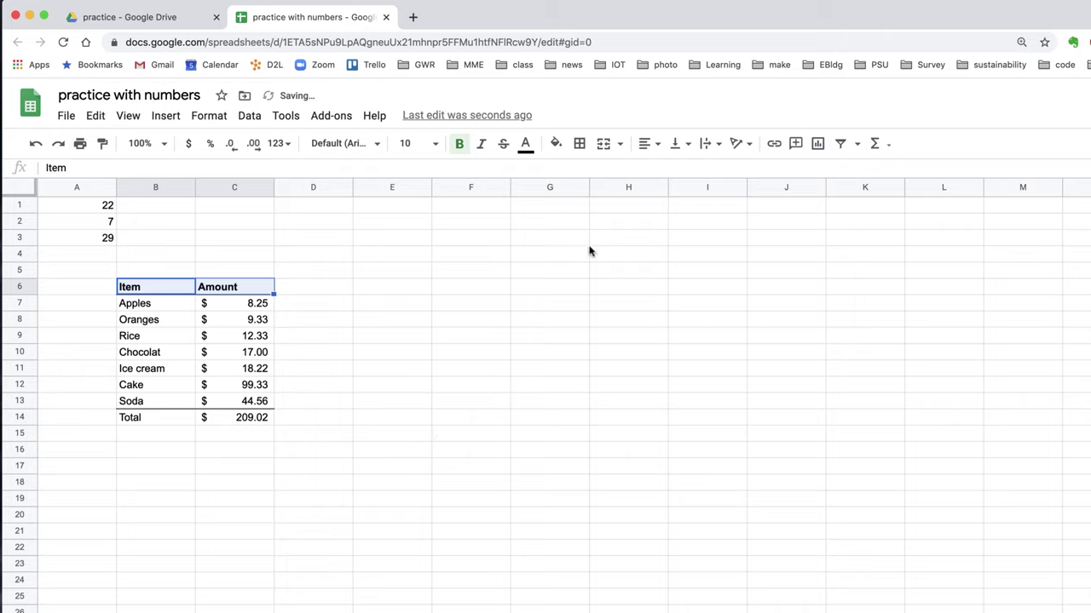
click(656, 147)
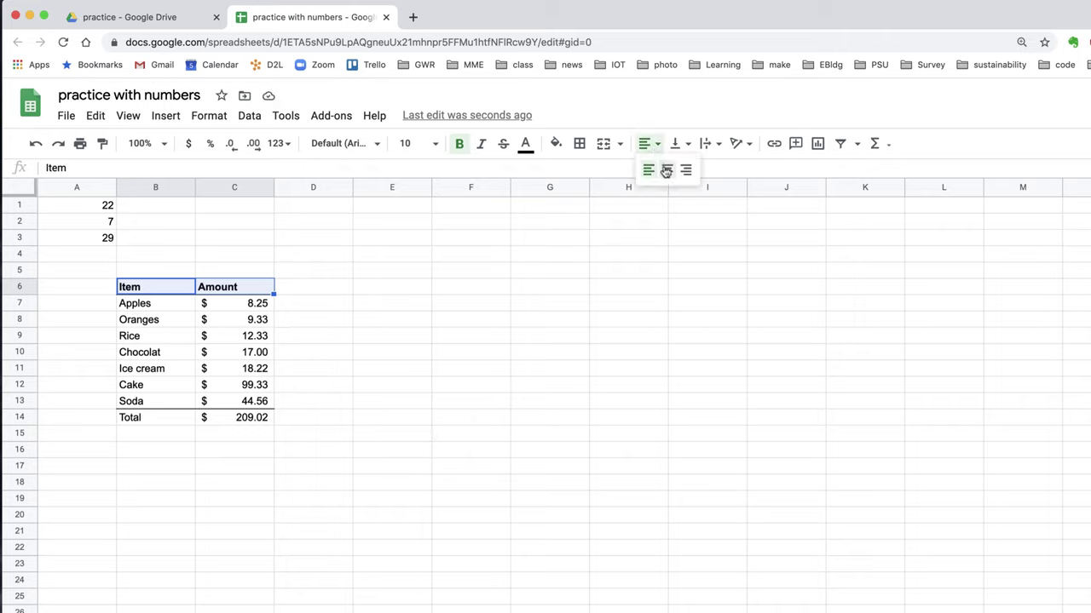
click(665, 170)
click(415, 506)
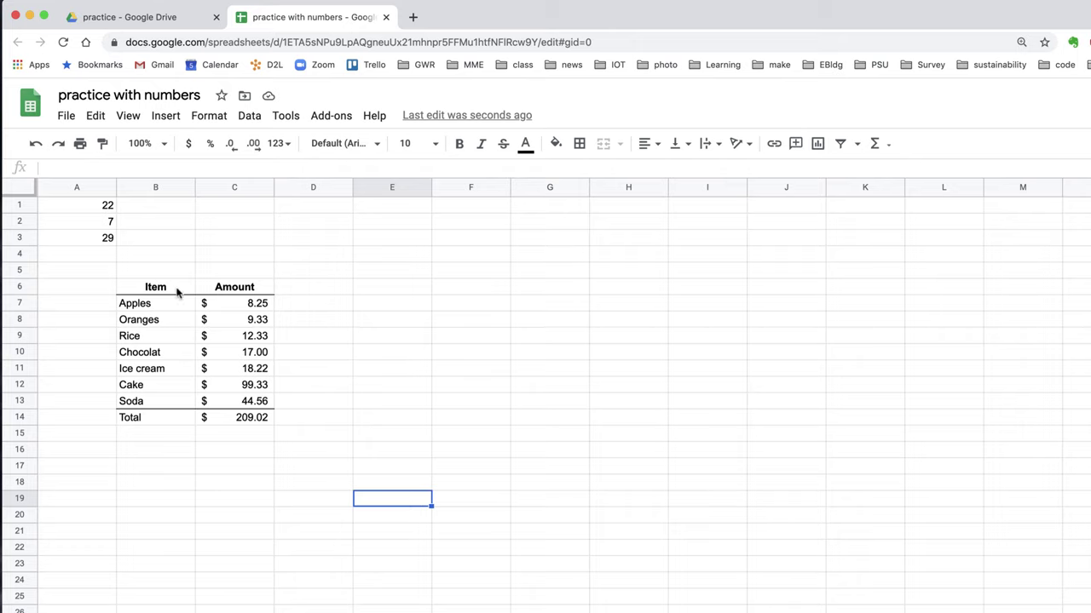
click(239, 419)
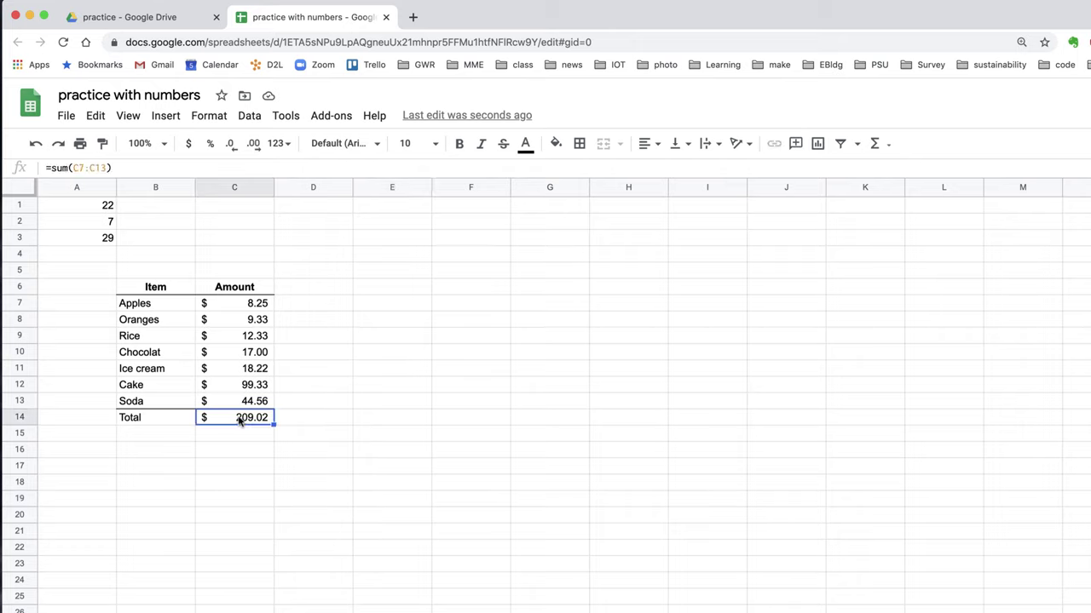